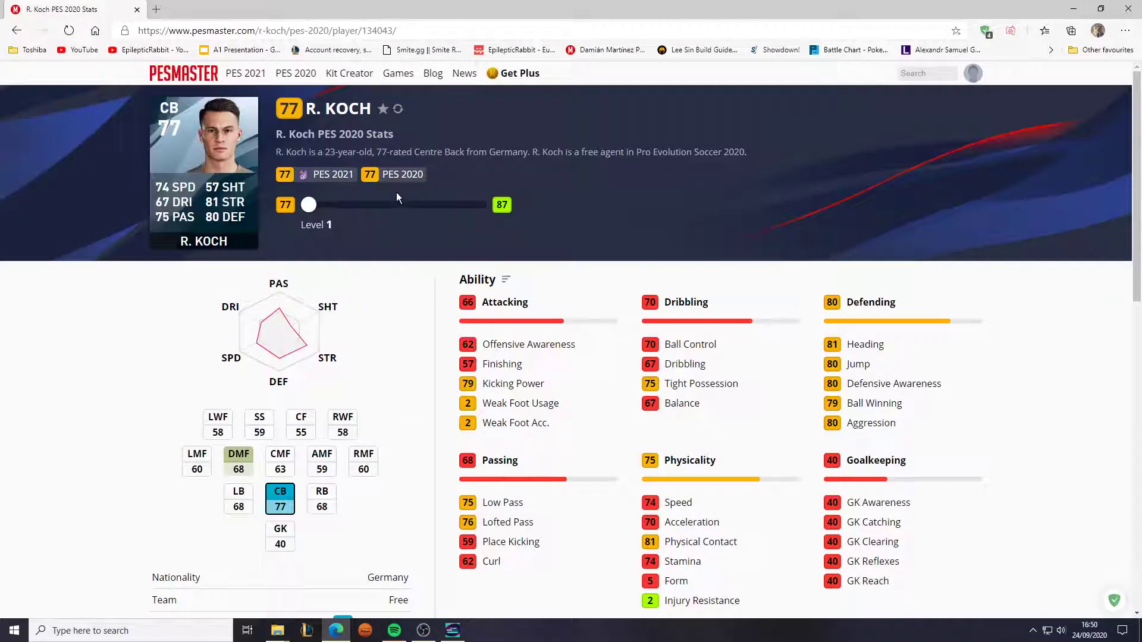
- Compare R. Koch's PES 2021 and PES 2020 PESMaster pages, finishing on PES 2021
{"action": "left_click", "coordinate": [339, 179]}
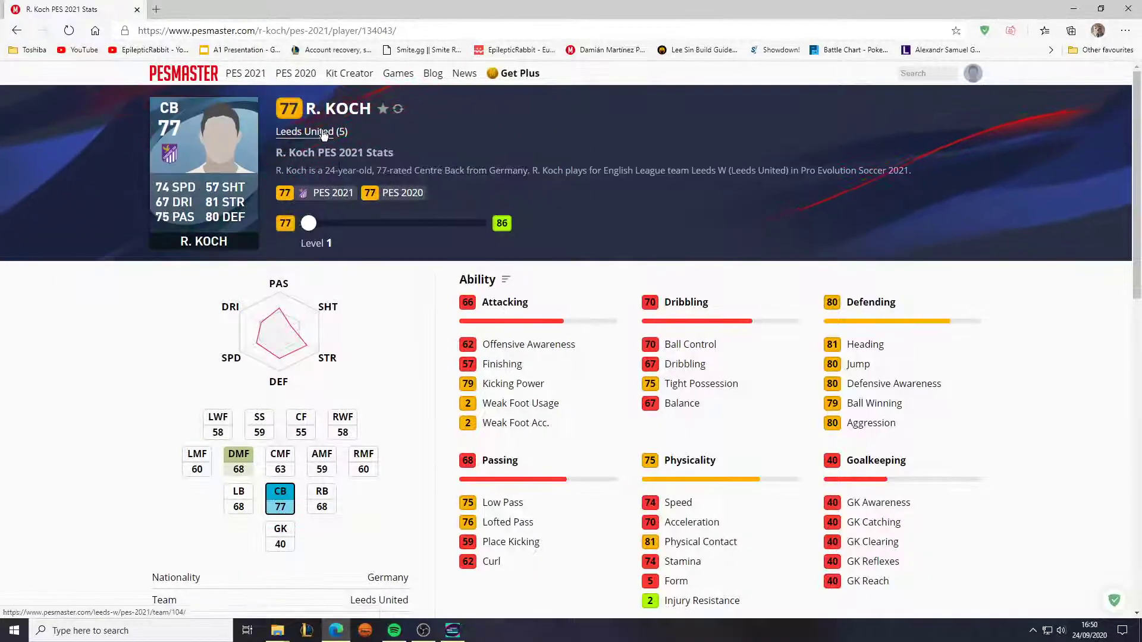
{"action": "scroll", "coordinate": [378, 248], "scroll_direction": "down", "scroll_amount": 3}
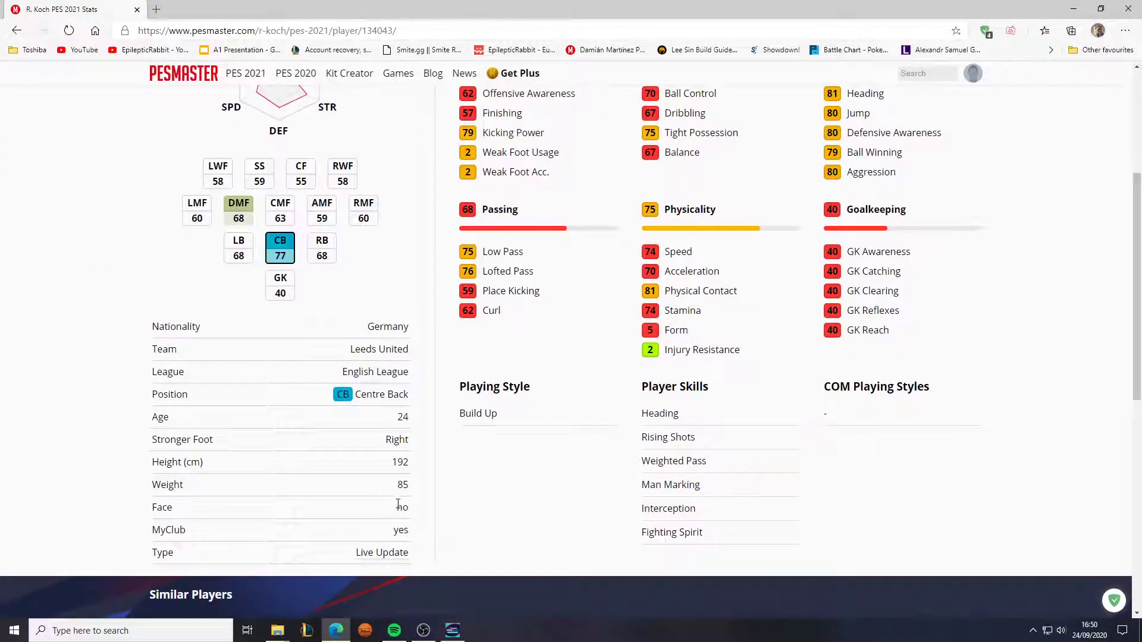
{"action": "scroll", "coordinate": [395, 406], "scroll_direction": "up", "scroll_amount": 3}
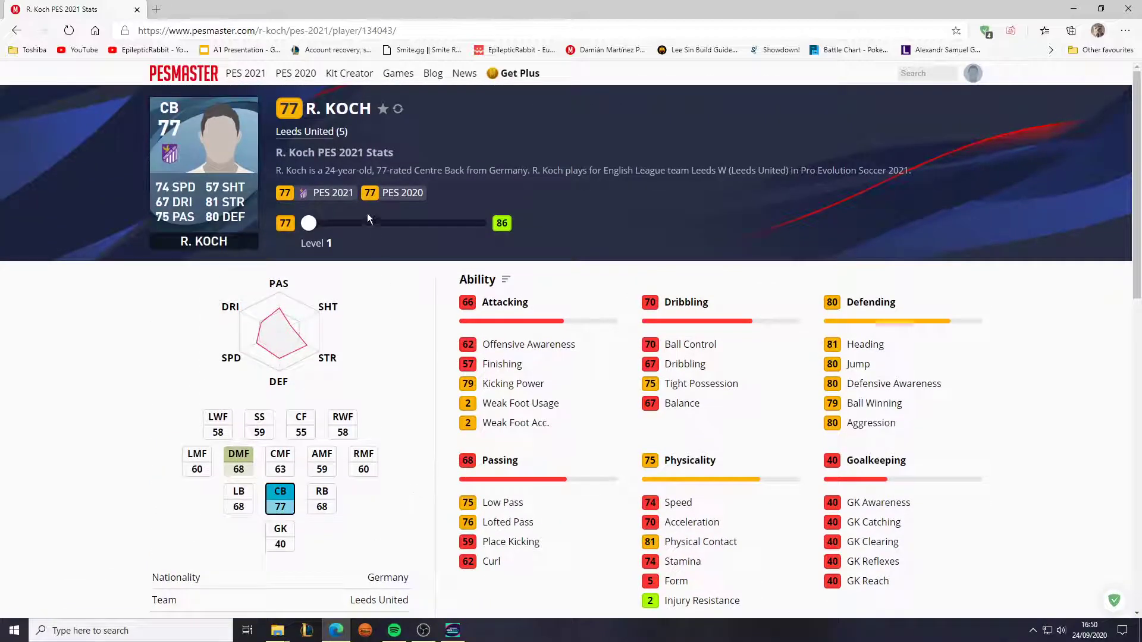
{"action": "left_click", "coordinate": [402, 194]}
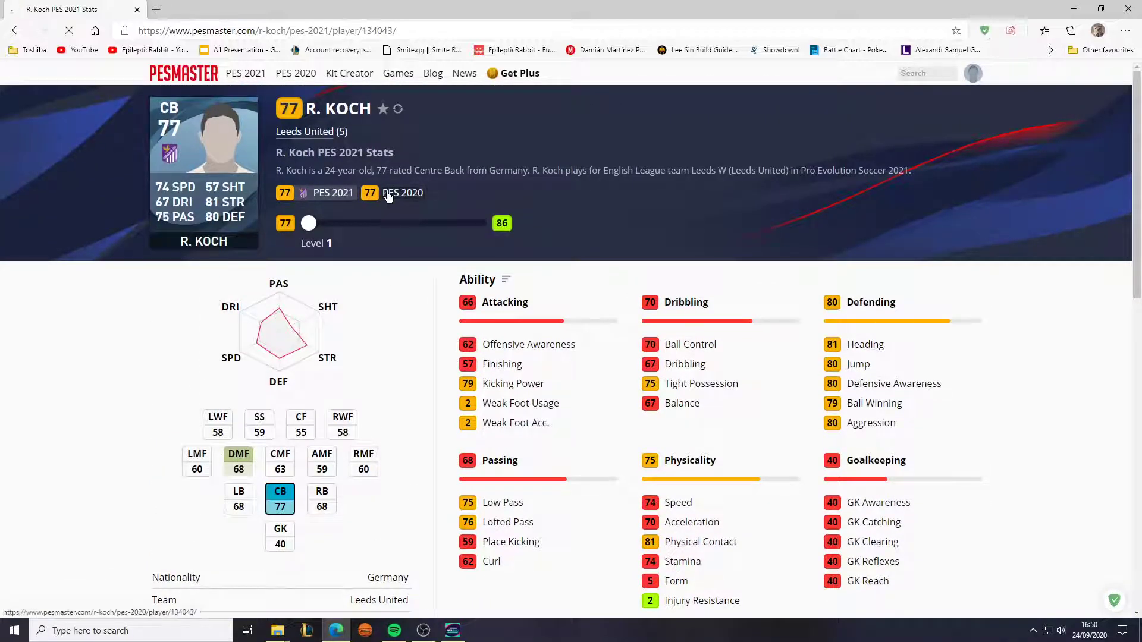
{"action": "scroll", "coordinate": [396, 347], "scroll_direction": "down", "scroll_amount": 4}
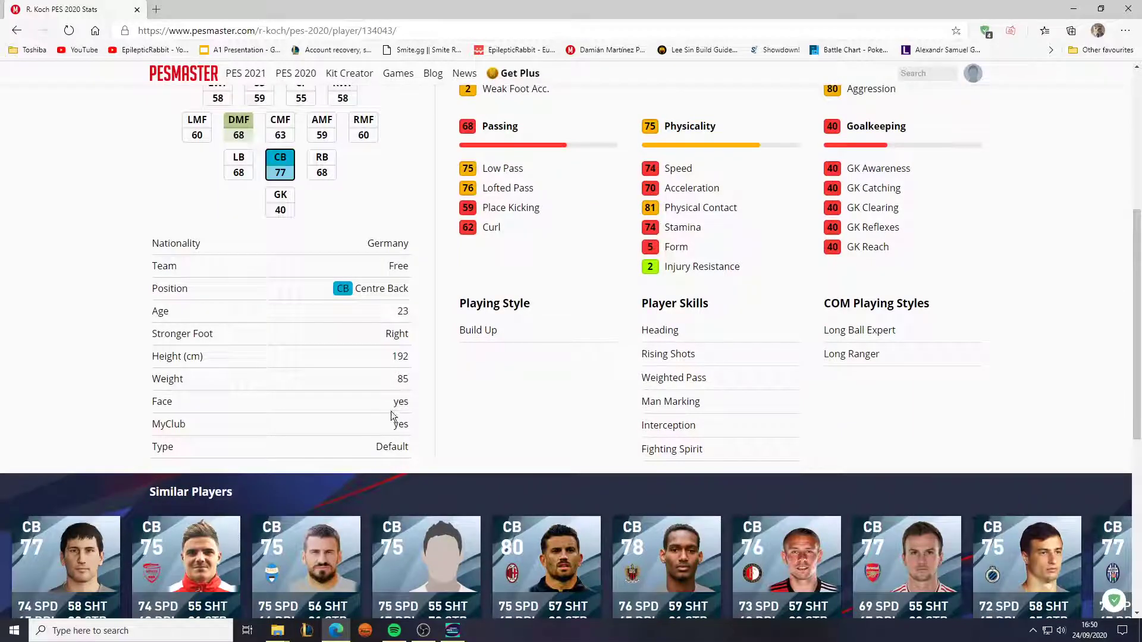
{"action": "scroll", "coordinate": [410, 398], "scroll_direction": "up", "scroll_amount": 4}
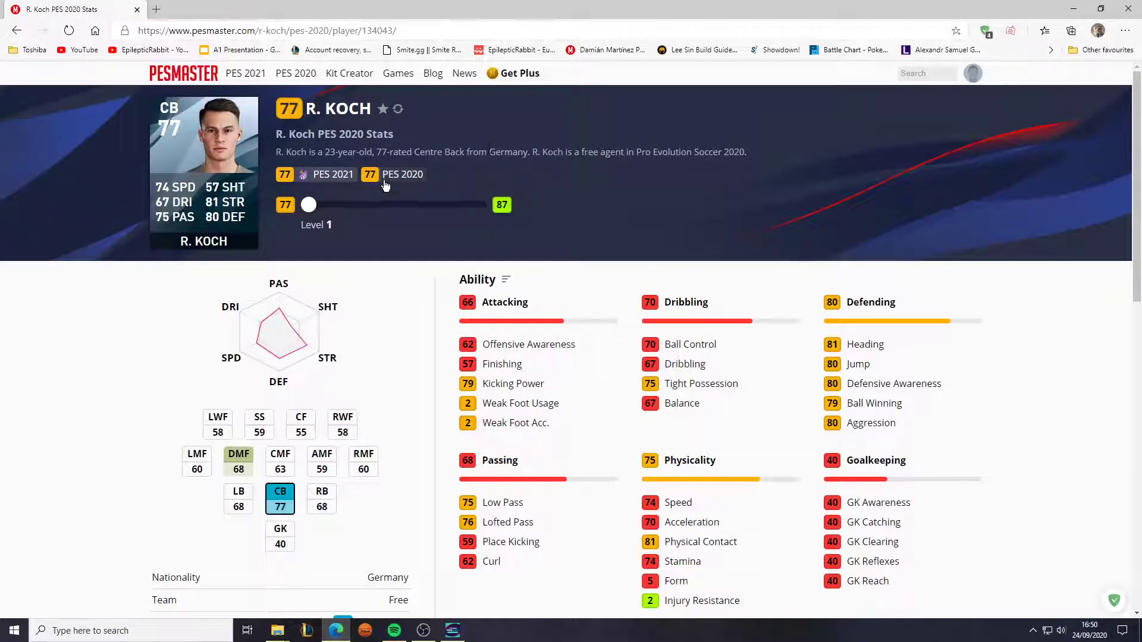
{"action": "left_click", "coordinate": [341, 179]}
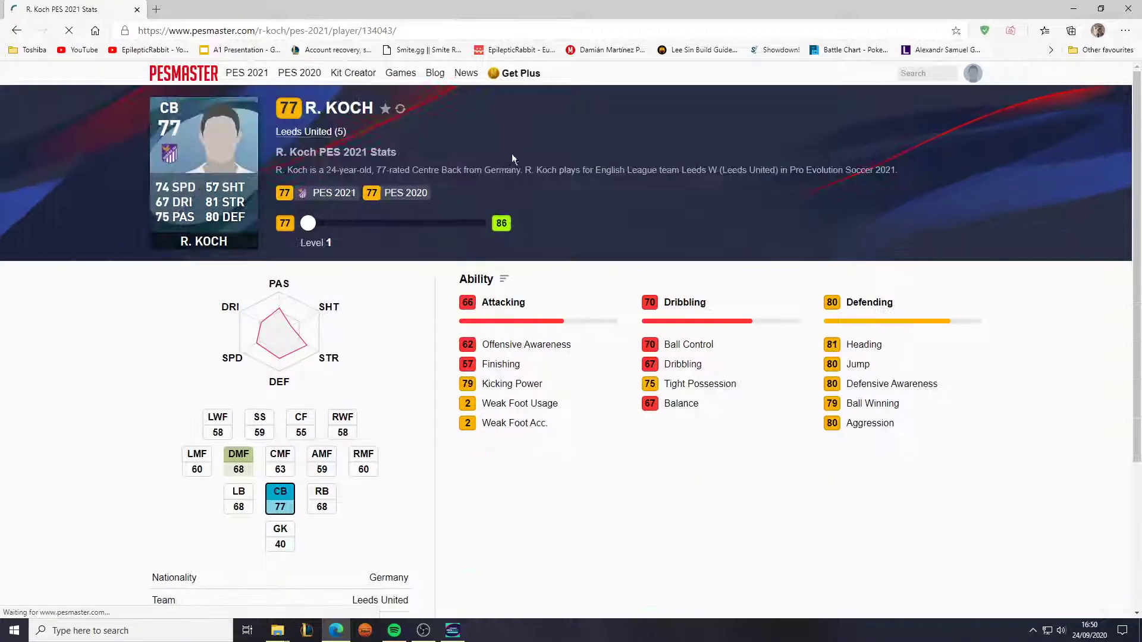
{"action": "scroll", "coordinate": [380, 388], "scroll_direction": "down", "scroll_amount": 4}
{"action": "scroll", "coordinate": [380, 392], "scroll_direction": "up", "scroll_amount": 4}
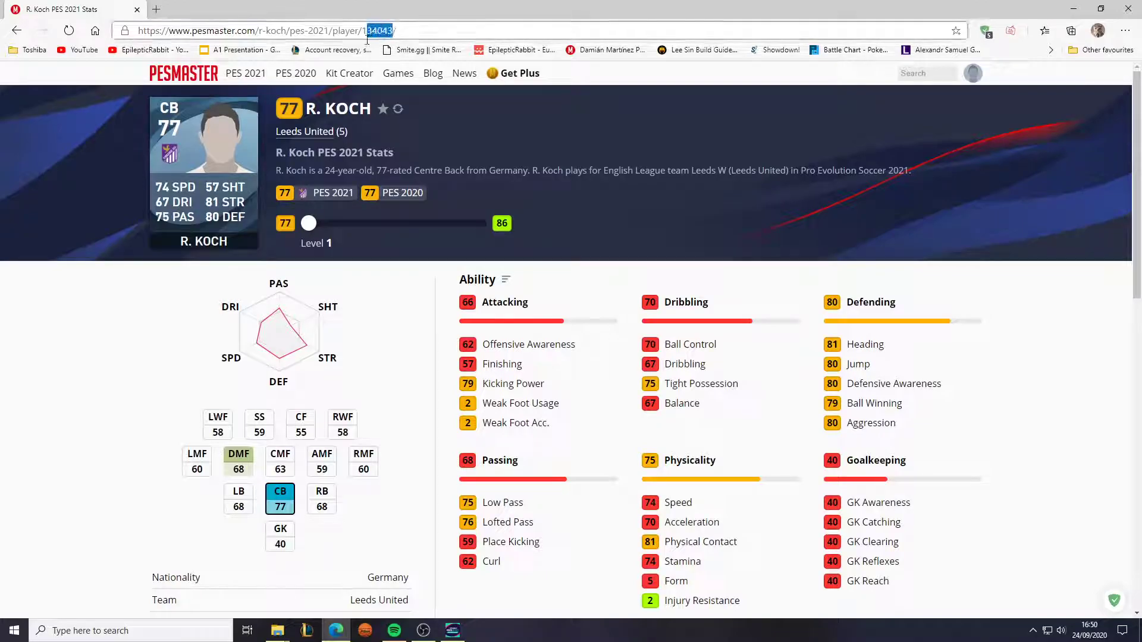
- Bring up PES 2021 and browse the Select Team league list
{"action": "left_click", "coordinate": [425, 631]}
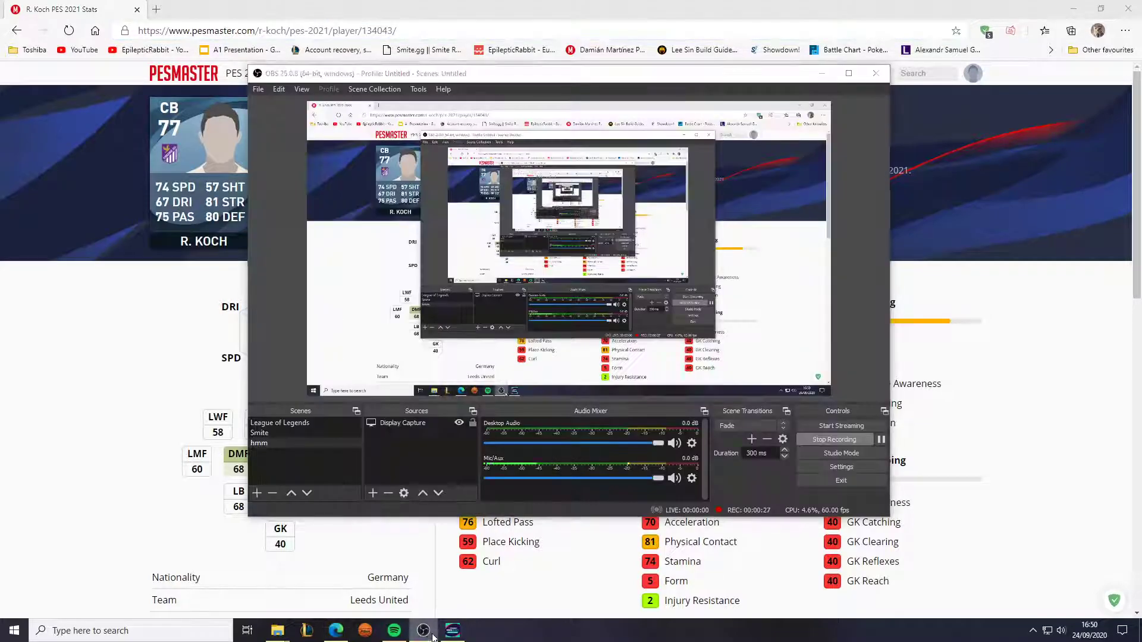
{"action": "left_click", "coordinate": [452, 630]}
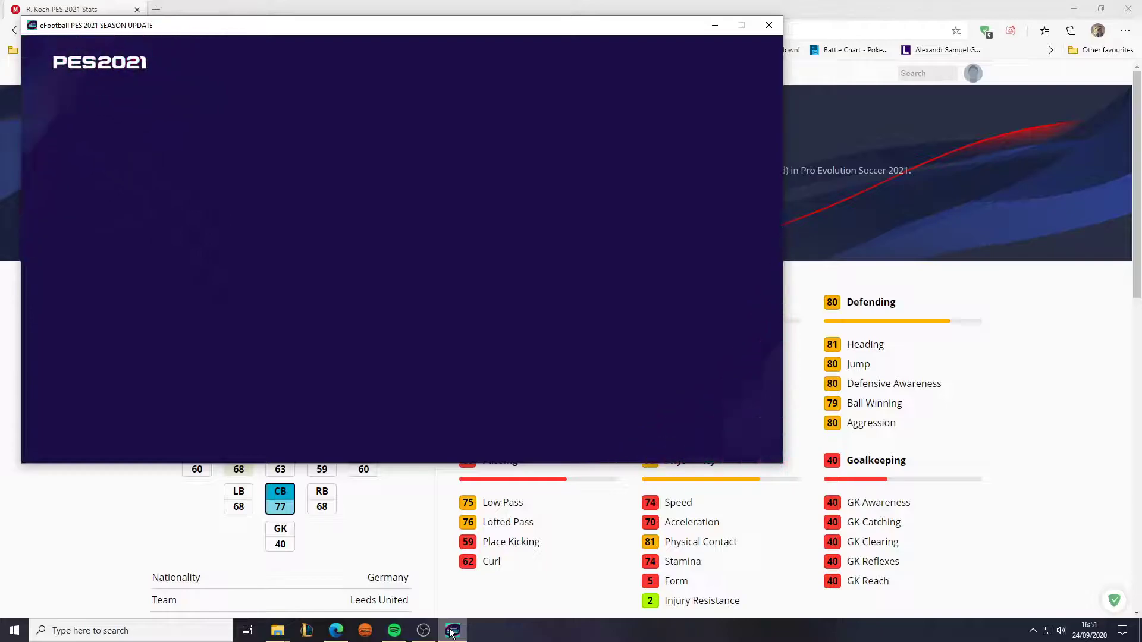
{"action": "key", "text": "Return"}
{"action": "key", "text": "Down"}
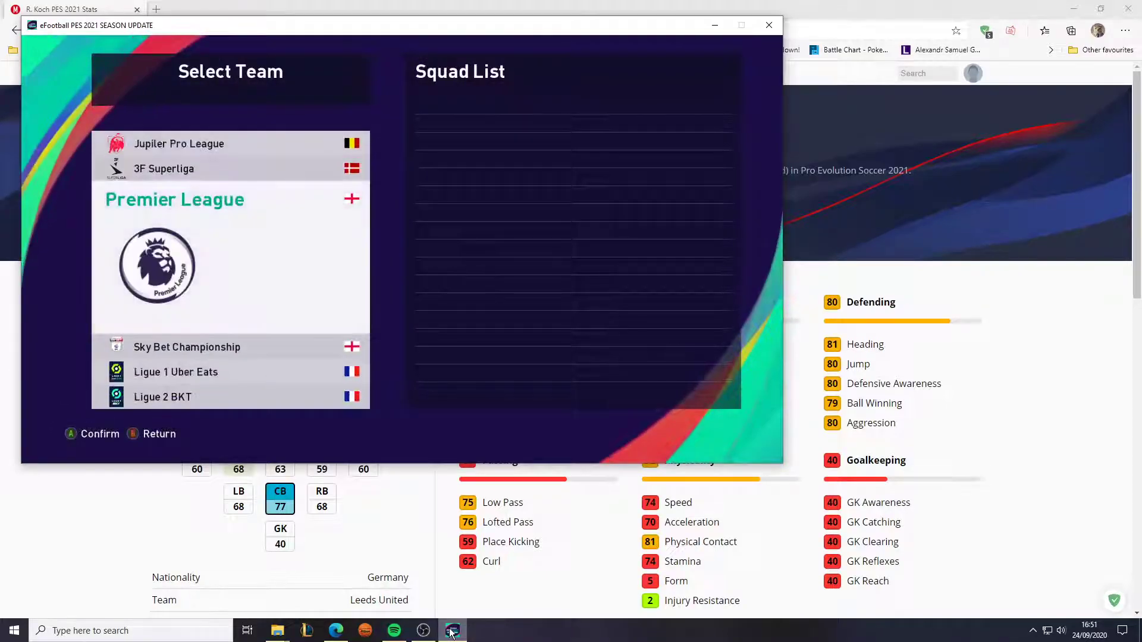
{"action": "key", "text": "Down"}
{"action": "key", "text": "Down"}
{"action": "key", "text": "Down"}
{"action": "key", "text": "Down"}
{"action": "key", "text": "Down"}
{"action": "key", "text": "Down"}
{"action": "key", "text": "Up"}
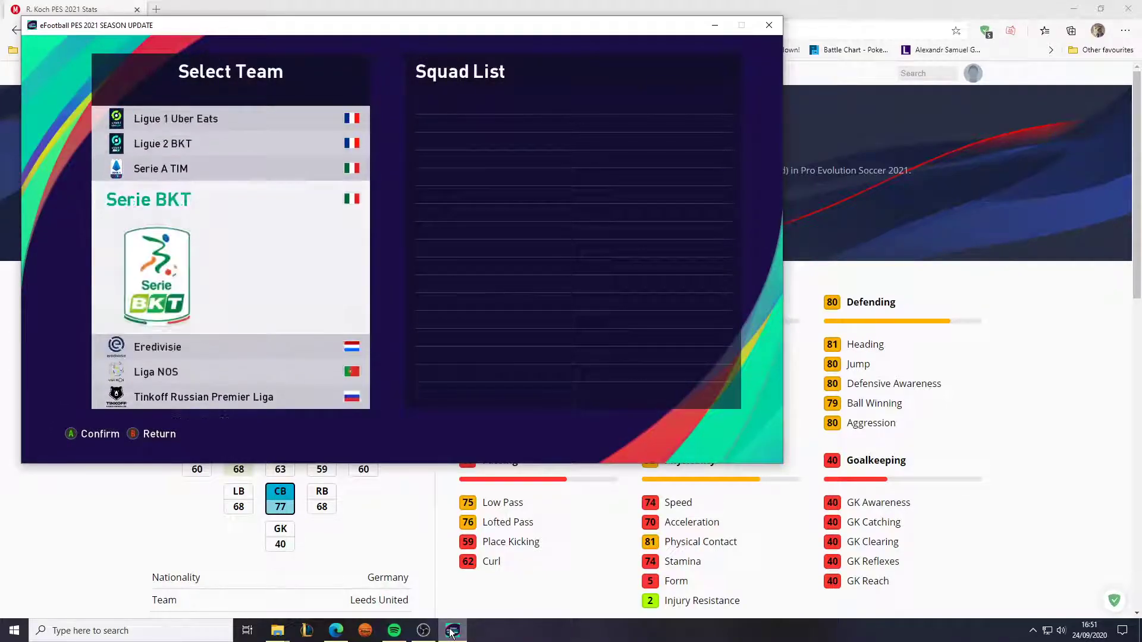
{"action": "key", "text": "Up"}
{"action": "key", "text": "Up"}
{"action": "key", "text": "Up"}
{"action": "key", "text": "Up"}
{"action": "key", "text": "Up"}
- View R. Koch in Premier League > Leeds United, then minimize the game
{"action": "key", "text": "Return"}
{"action": "key", "text": "Down"}
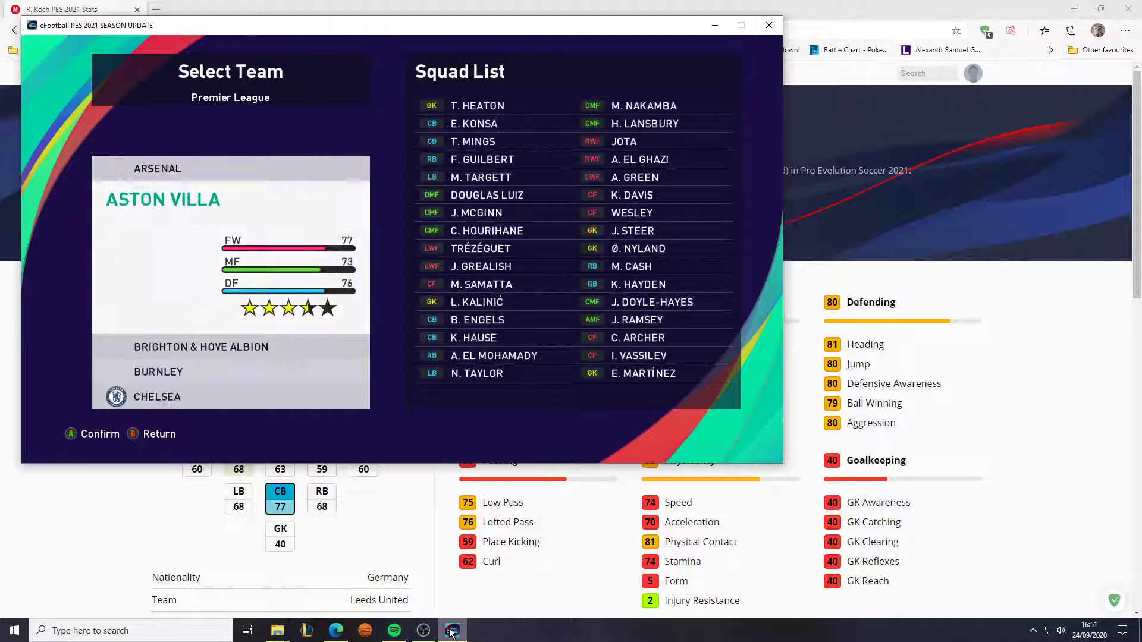
{"action": "key", "text": "Down"}
{"action": "key", "text": "Down"}
{"action": "key", "text": "Down"}
{"action": "key", "text": "Down"}
{"action": "key", "text": "Down"}
{"action": "key", "text": "Down"}
{"action": "key", "text": "Down"}
{"action": "key", "text": "Up"}
{"action": "key", "text": "Return"}
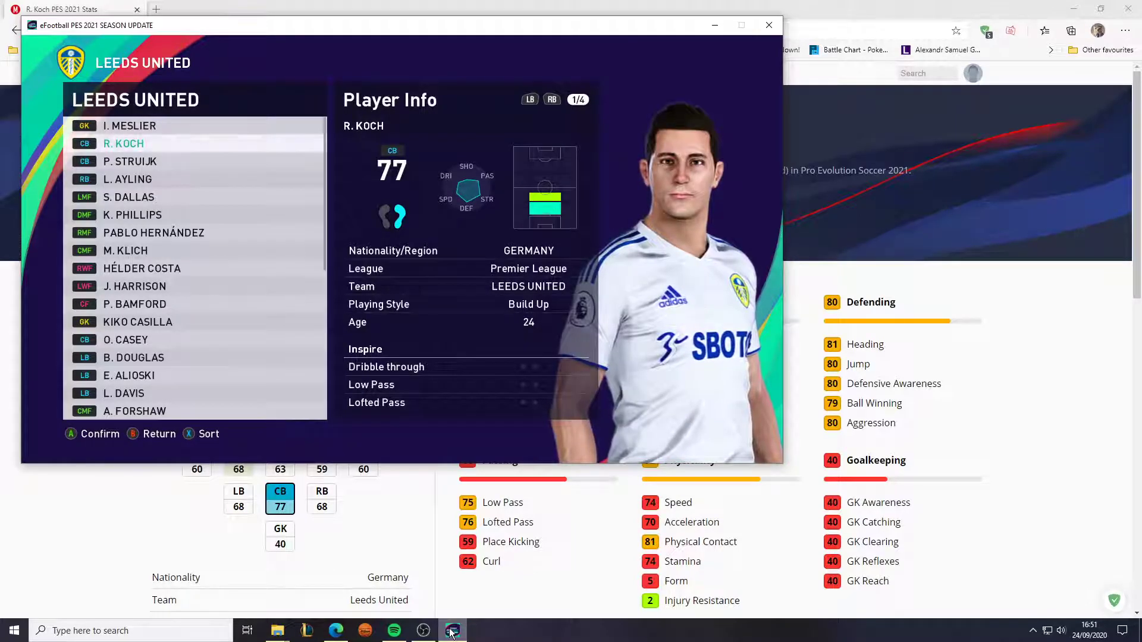
{"action": "left_click", "coordinate": [719, 25]}
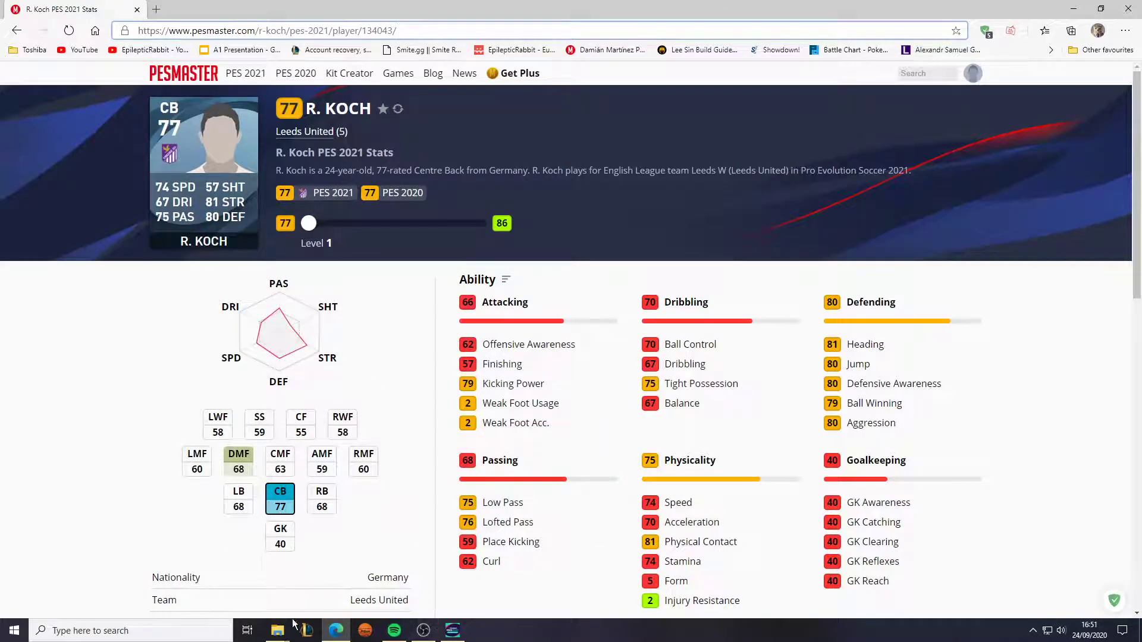
- Run Pes_Explorer.exe from the CGPES V0.6 folder and load the 'user' profile
{"action": "left_click", "coordinate": [277, 630]}
{"action": "left_click", "coordinate": [358, 571]}
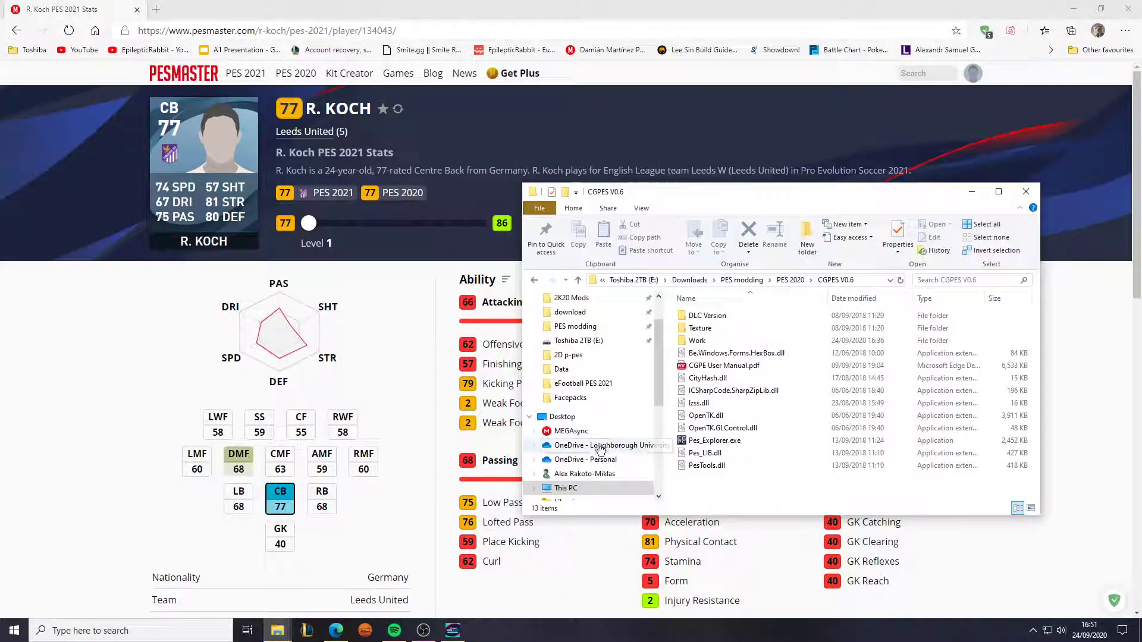
{"action": "double_click", "coordinate": [721, 446]}
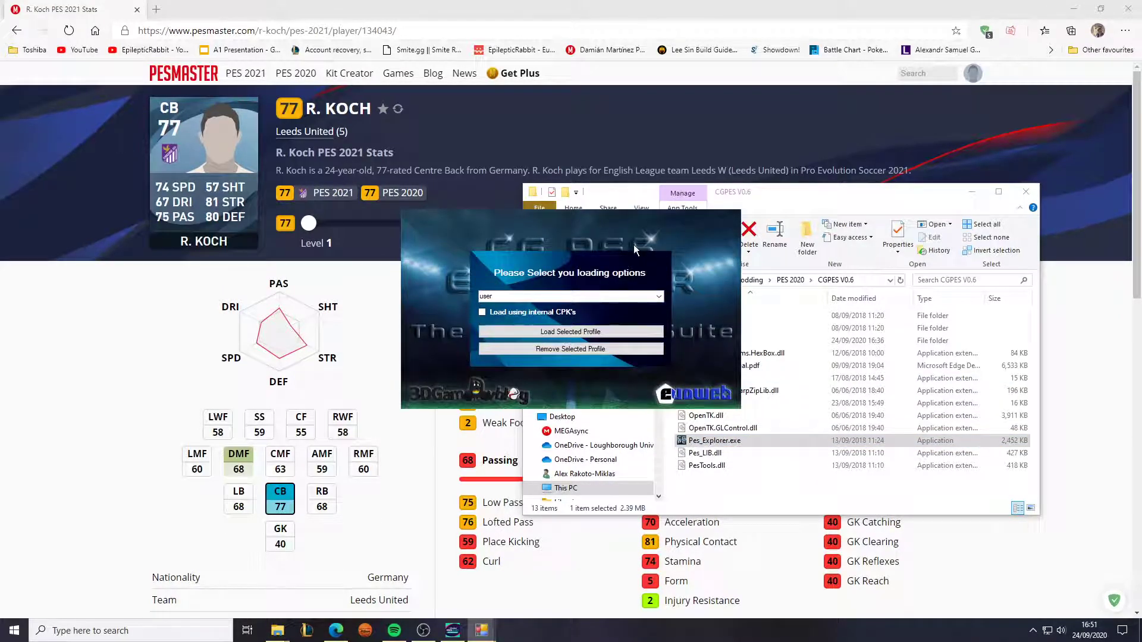
{"action": "left_click", "coordinate": [505, 296]}
{"action": "left_click", "coordinate": [544, 334]}
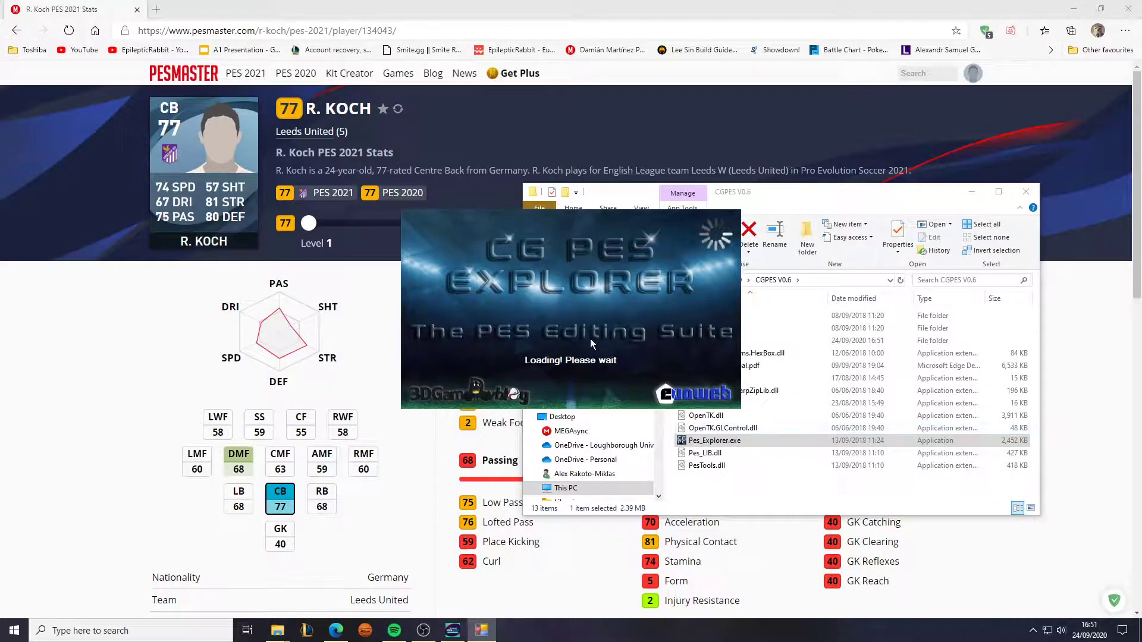
- Dismiss the startup error, check the eFootball PES 2020 folder, and open CGPE's File menu
{"action": "key", "text": "Return"}
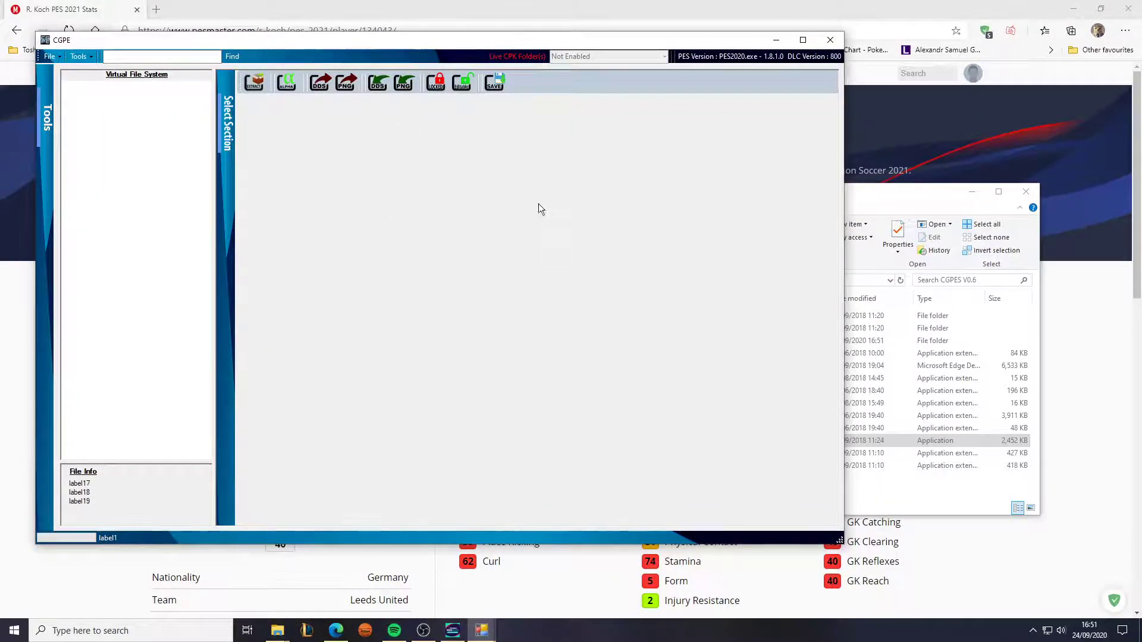
{"action": "left_click", "coordinate": [880, 202]}
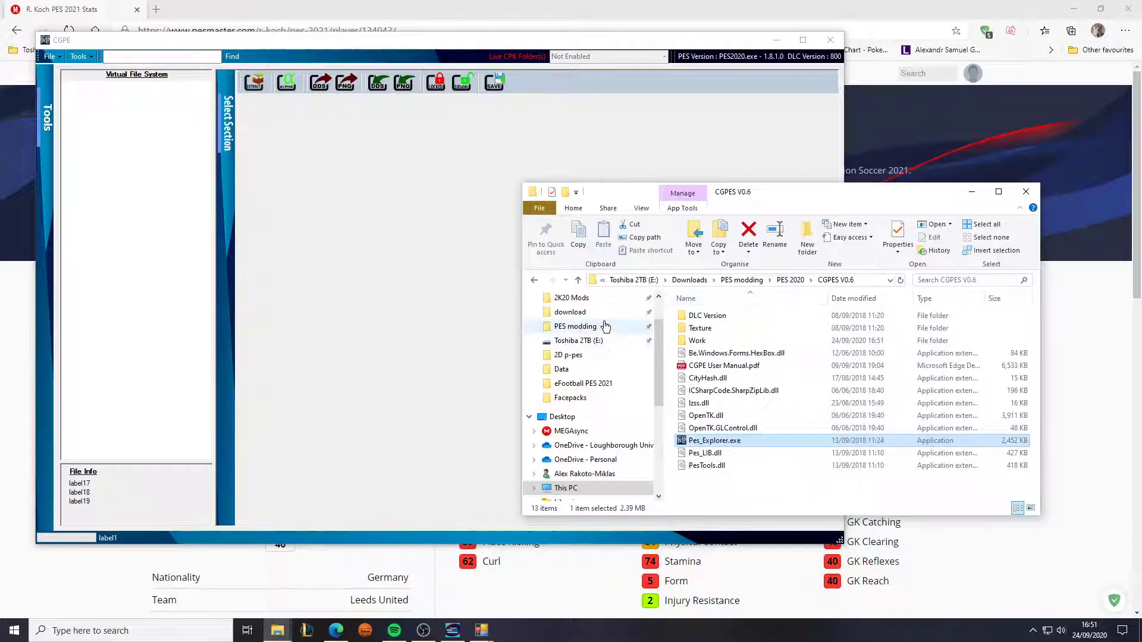
{"action": "left_click", "coordinate": [570, 312]}
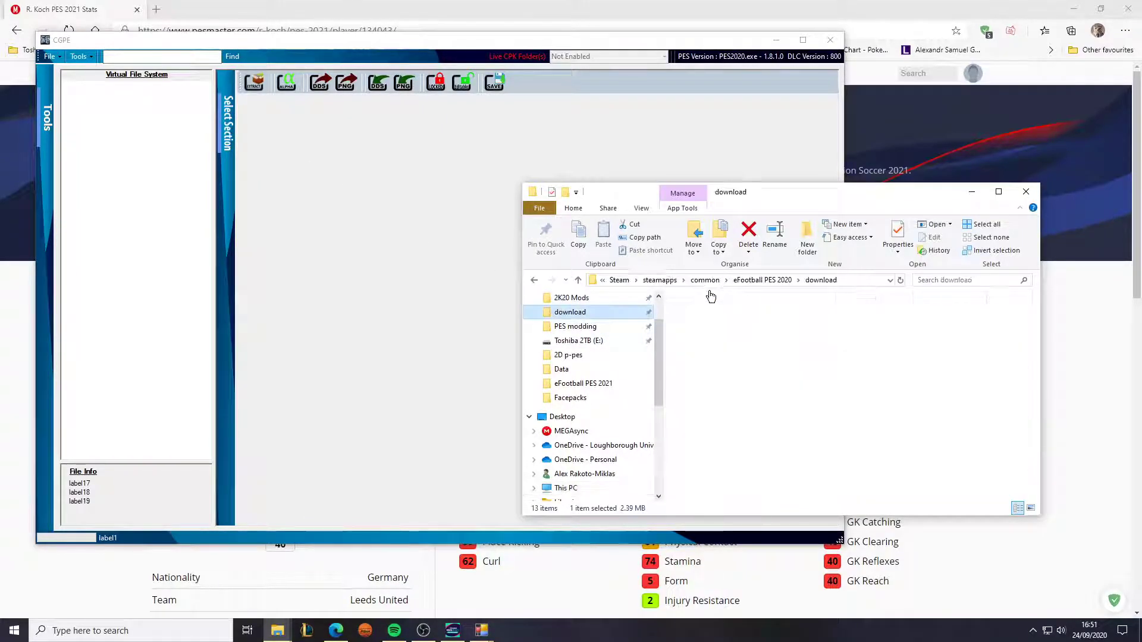
{"action": "left_click", "coordinate": [744, 280]}
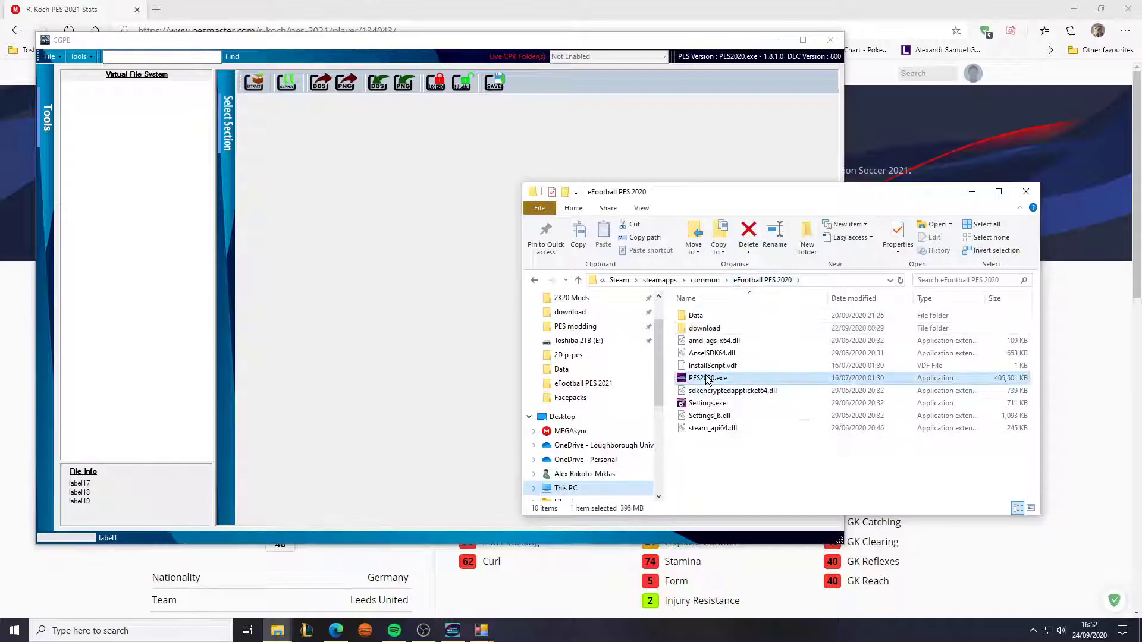
{"action": "left_click", "coordinate": [707, 377]}
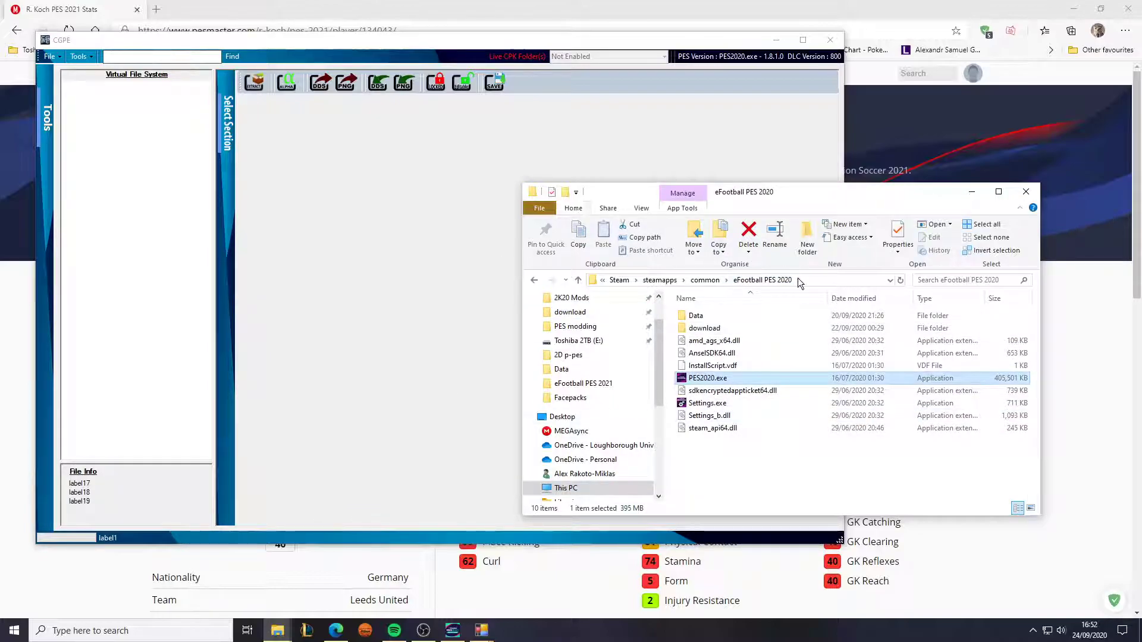
{"action": "left_click", "coordinate": [551, 43]}
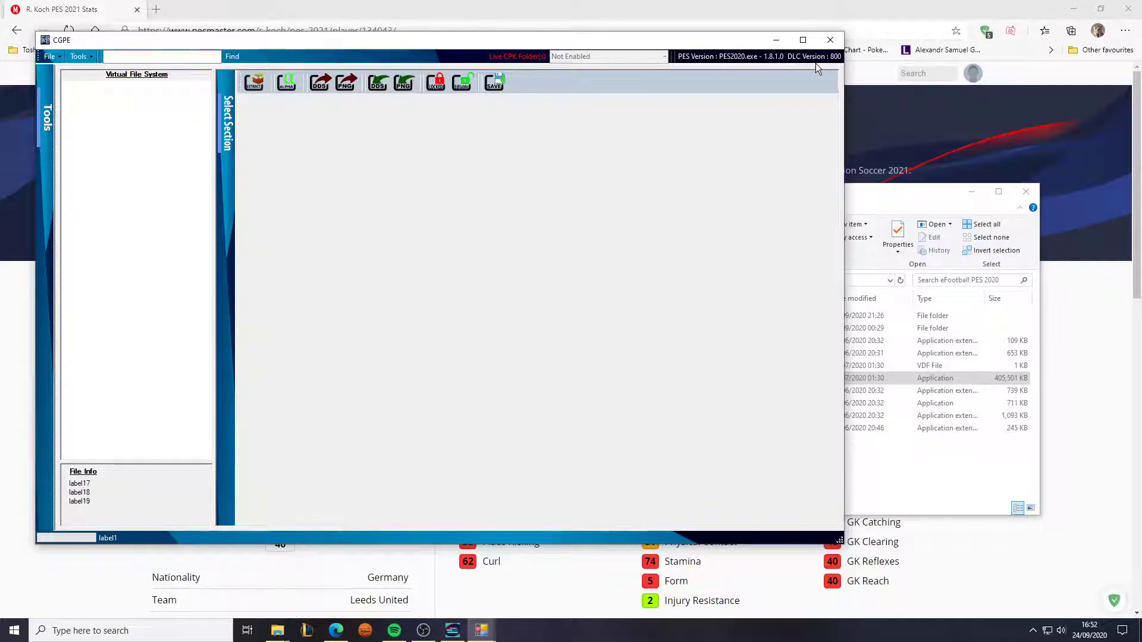
{"action": "left_click", "coordinate": [51, 56]}
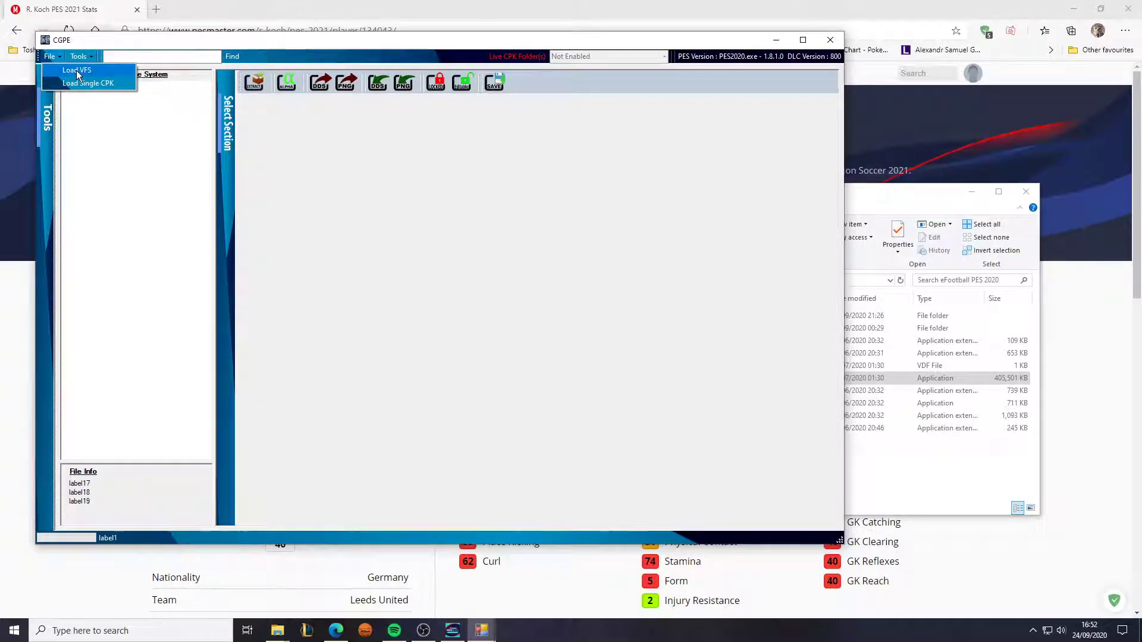
- Choose Load VFS, then relaunch Pes_Explorer.exe from CGPES V0.6 with the user profile
{"action": "left_click", "coordinate": [76, 71]}
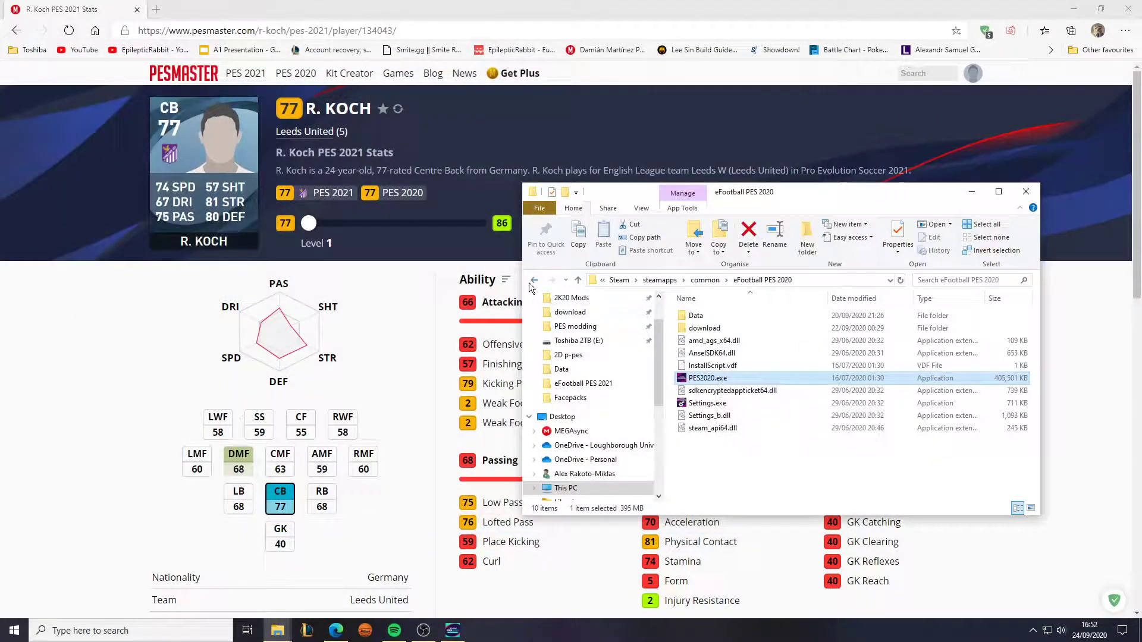
{"action": "left_click", "coordinate": [533, 279]}
{"action": "left_click", "coordinate": [541, 281]}
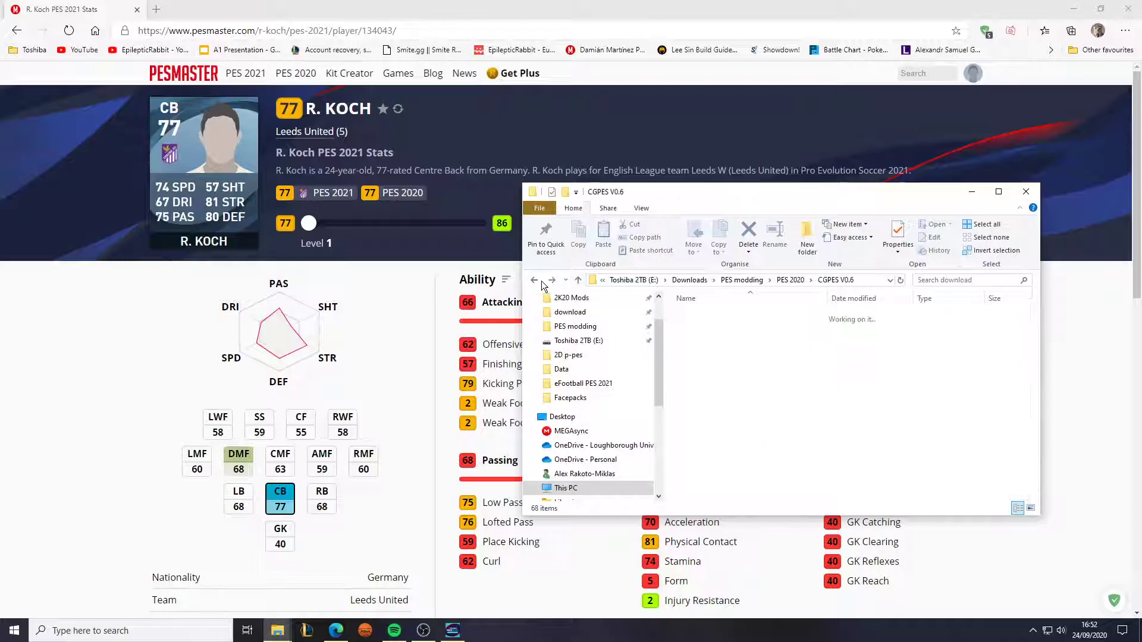
{"action": "left_click", "coordinate": [542, 281]}
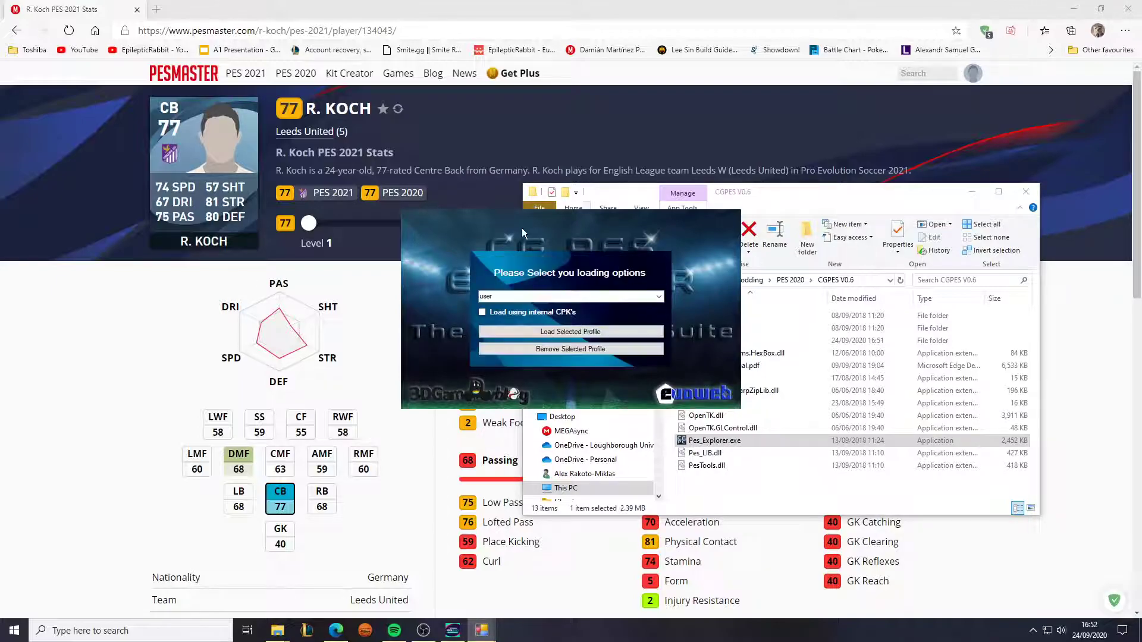
{"action": "left_click", "coordinate": [551, 332]}
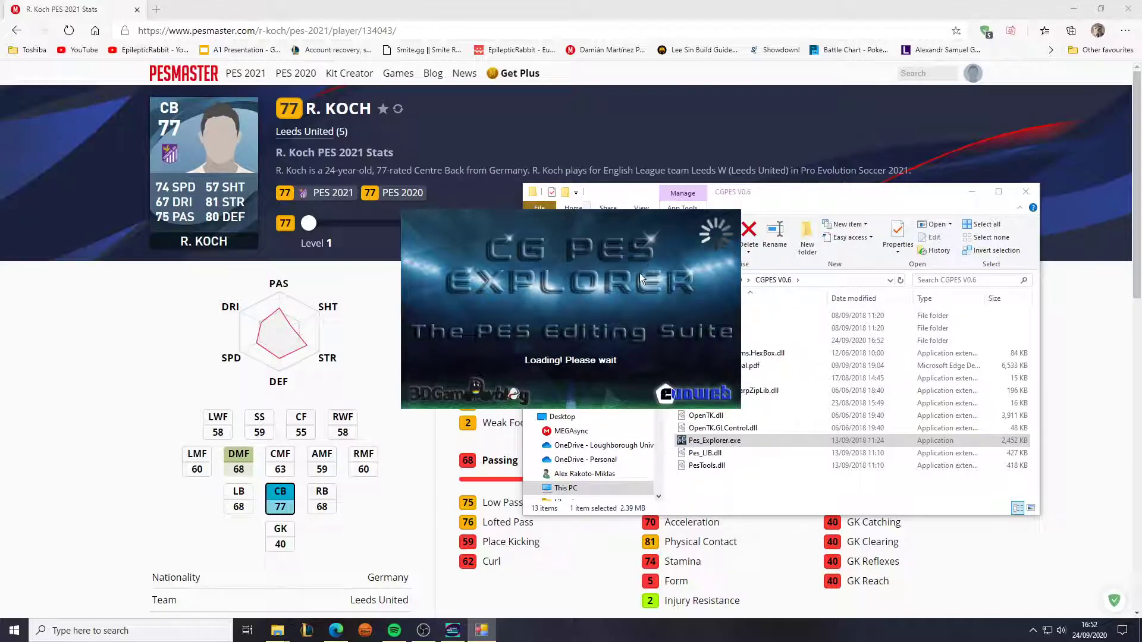
- Continue past the error and load Data\dt36_g4.cpk as a single CPK
{"action": "left_click", "coordinate": [603, 342]}
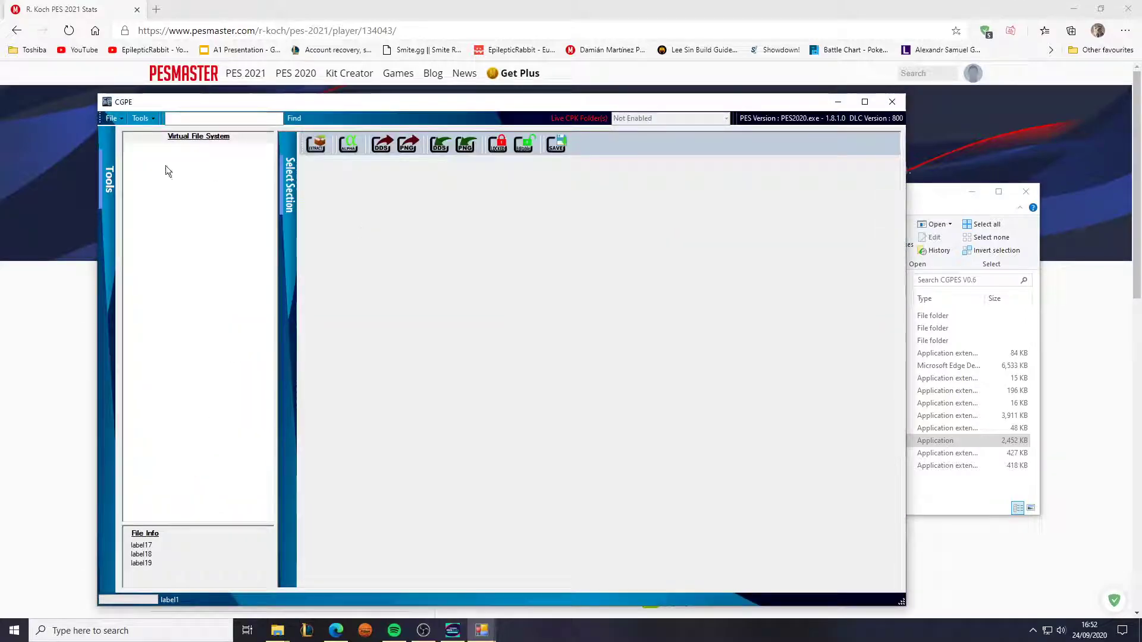
{"action": "left_click", "coordinate": [116, 120]}
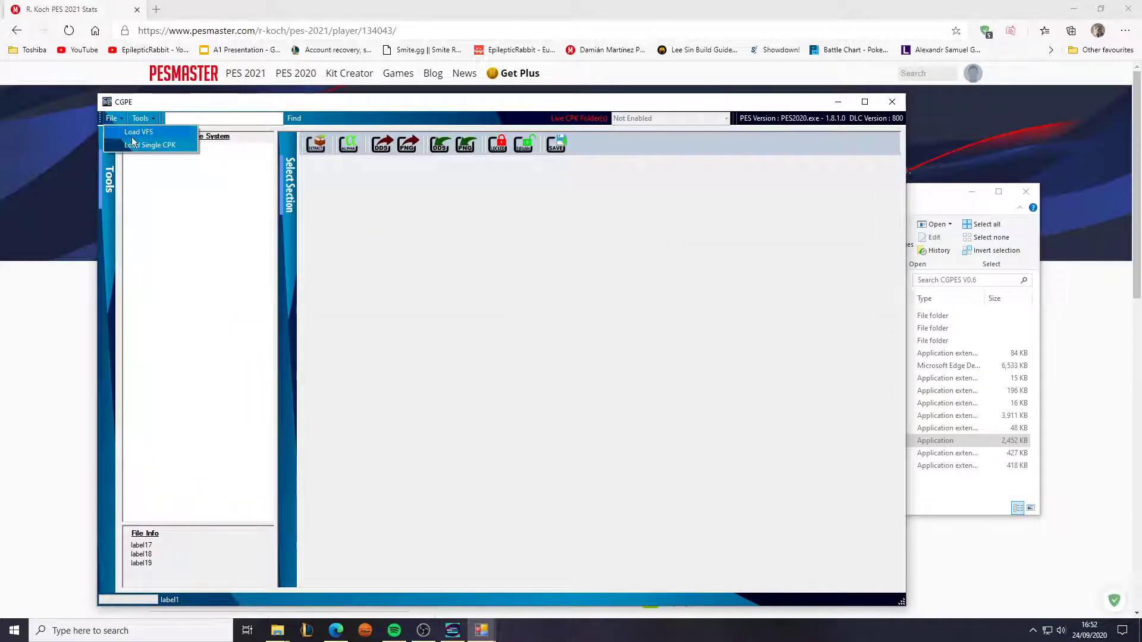
{"action": "left_click", "coordinate": [139, 143]}
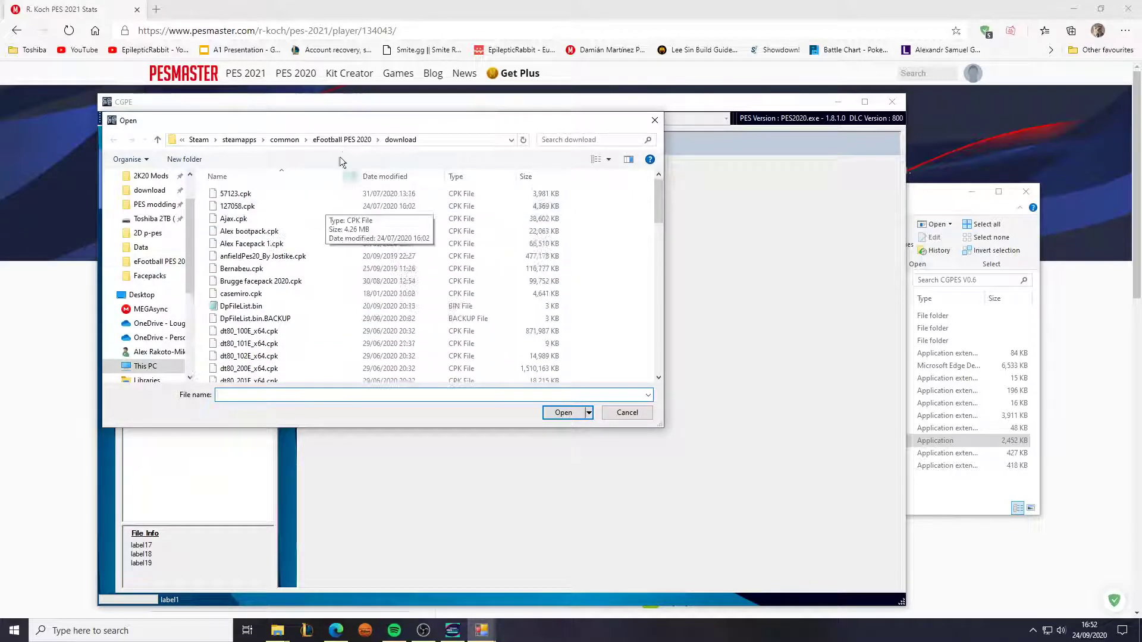
{"action": "left_click", "coordinate": [345, 139]}
{"action": "double_click", "coordinate": [265, 195]}
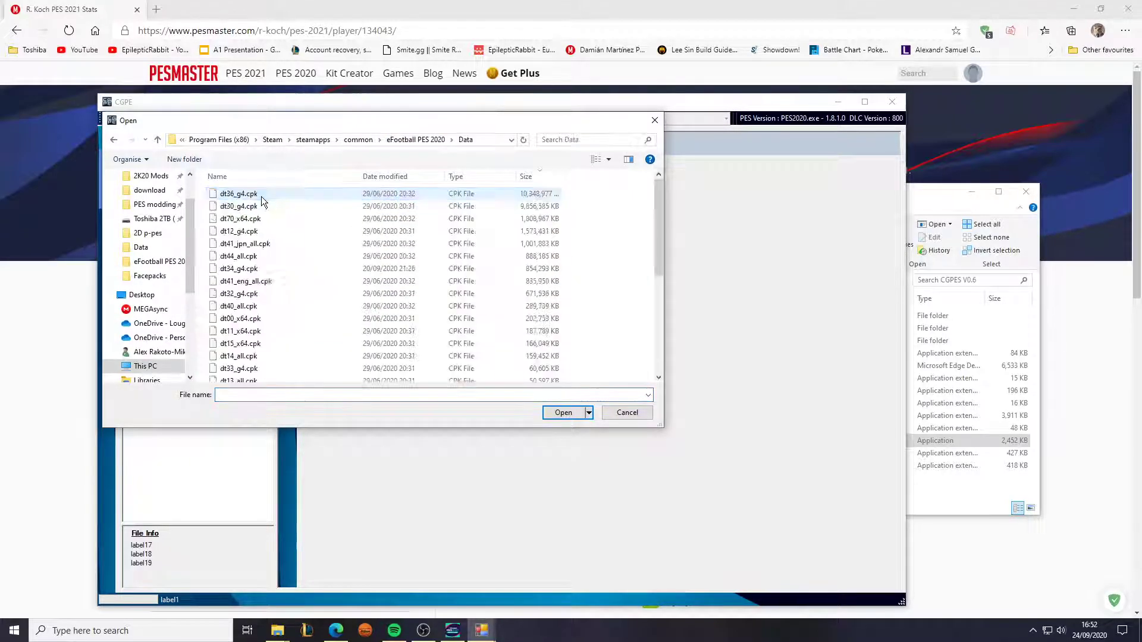
{"action": "left_click", "coordinate": [516, 196]}
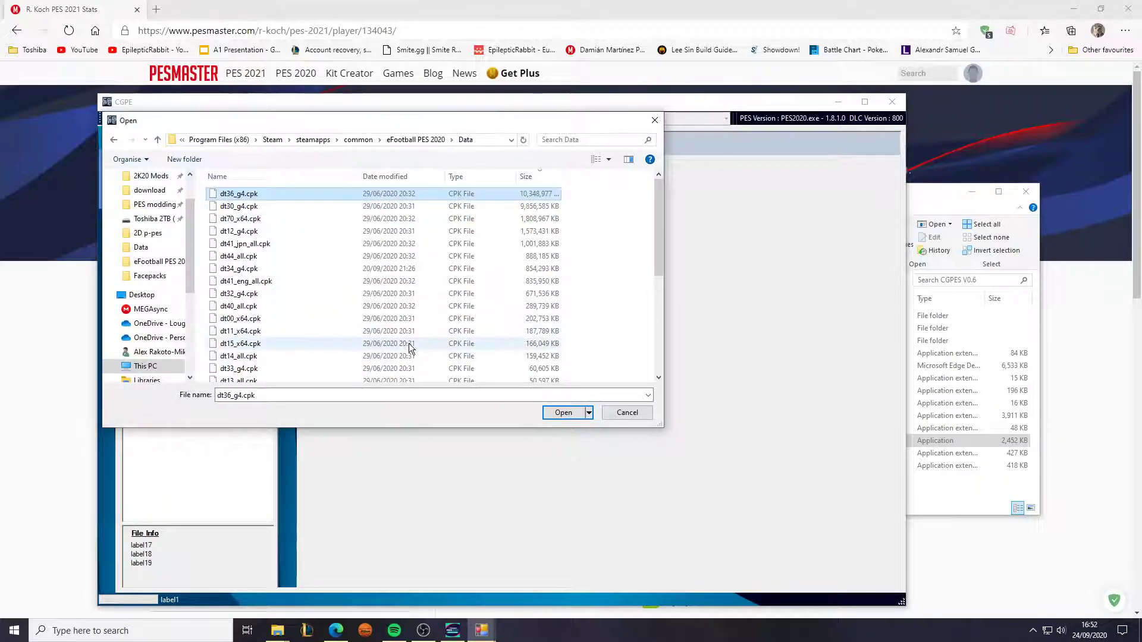
{"action": "left_click", "coordinate": [563, 412]}
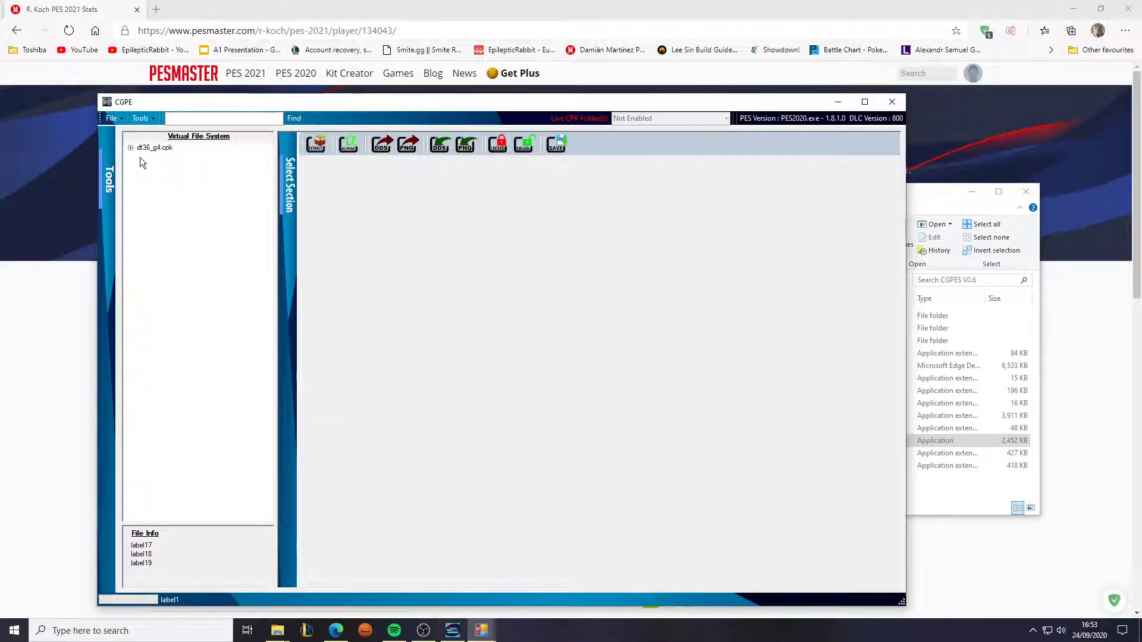
- Expand the Asset > model > character tree to the numbered player folders
{"action": "left_click", "coordinate": [131, 147]}
{"action": "left_click", "coordinate": [153, 166]}
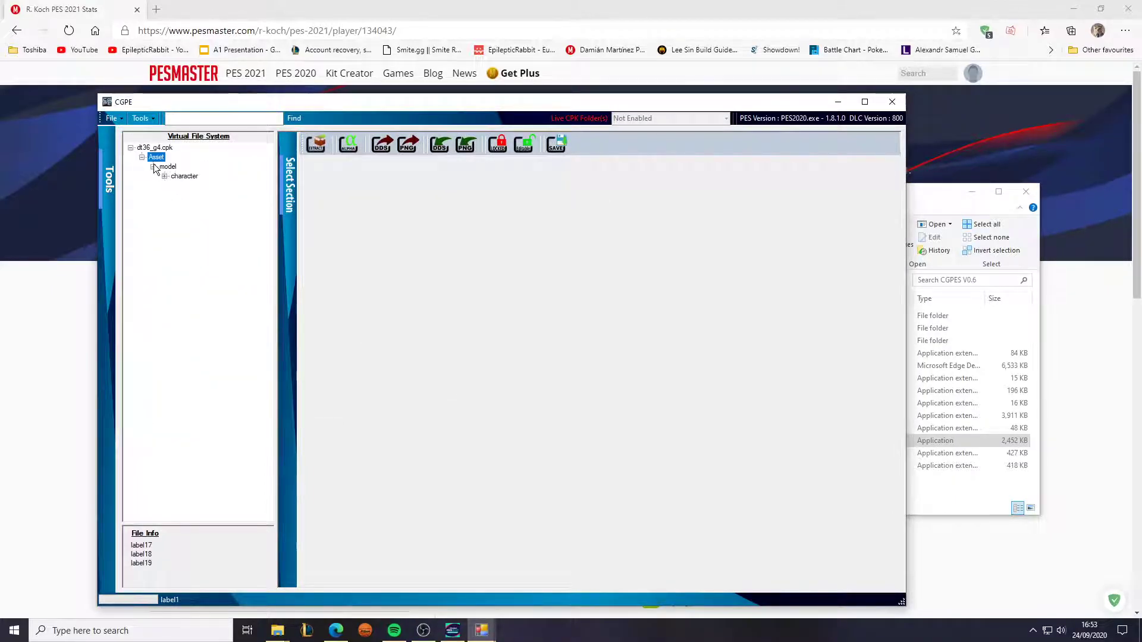
{"action": "left_click", "coordinate": [173, 186]}
{"action": "scroll", "coordinate": [214, 215], "scroll_direction": "down", "scroll_amount": 5}
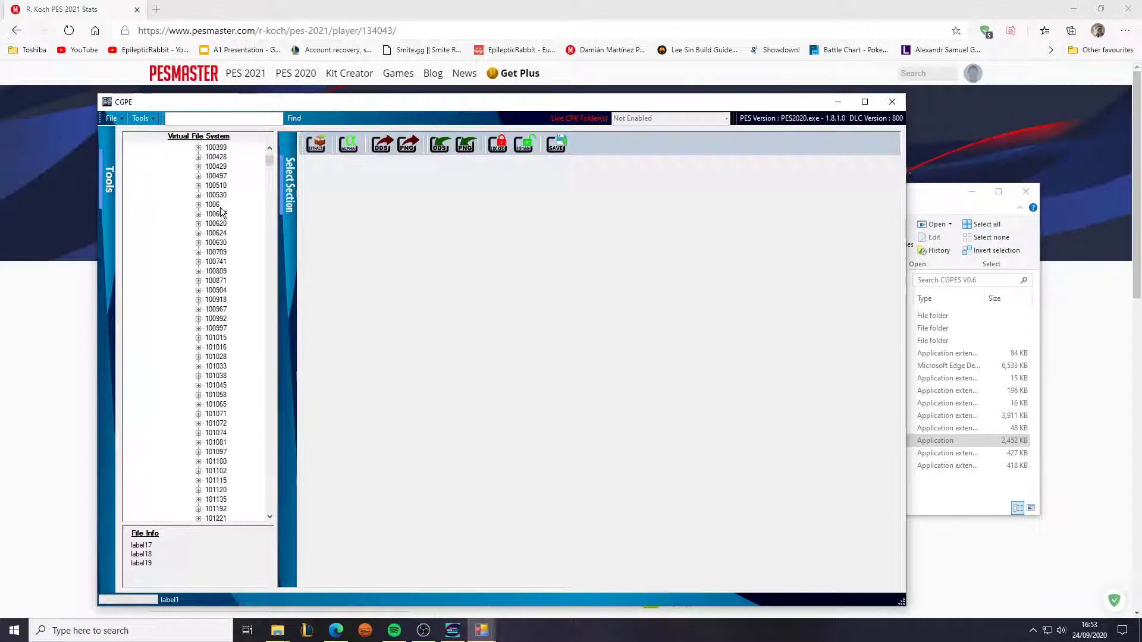
{"action": "scroll", "coordinate": [219, 223], "scroll_direction": "down", "scroll_amount": 5}
{"action": "scroll", "coordinate": [223, 232], "scroll_direction": "down", "scroll_amount": 5}
{"action": "left_click_drag", "start_coordinate": [273, 176], "coordinate": [276, 242]}
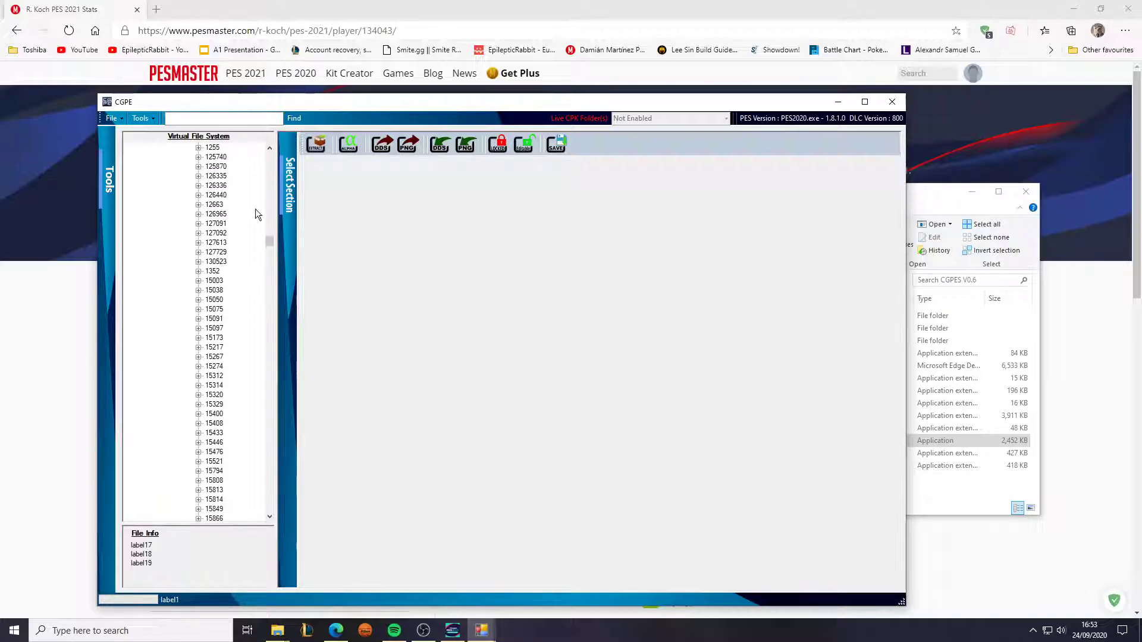
- Load download\dt80_400E_x64.cpk as a single CPK
{"action": "left_click", "coordinate": [127, 120]}
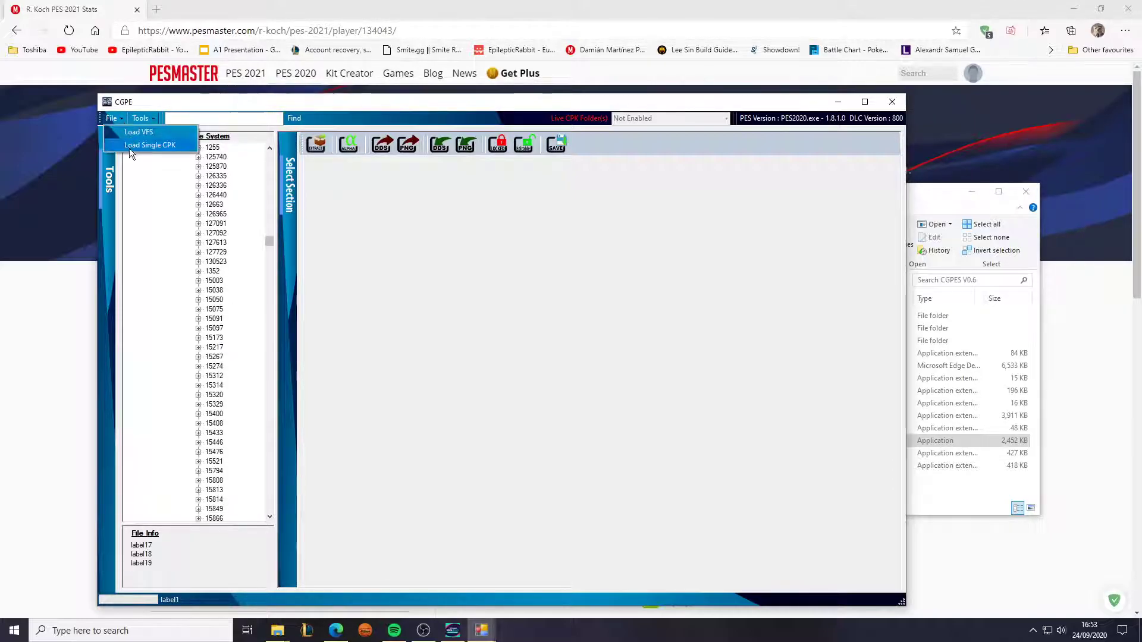
{"action": "left_click", "coordinate": [129, 150]}
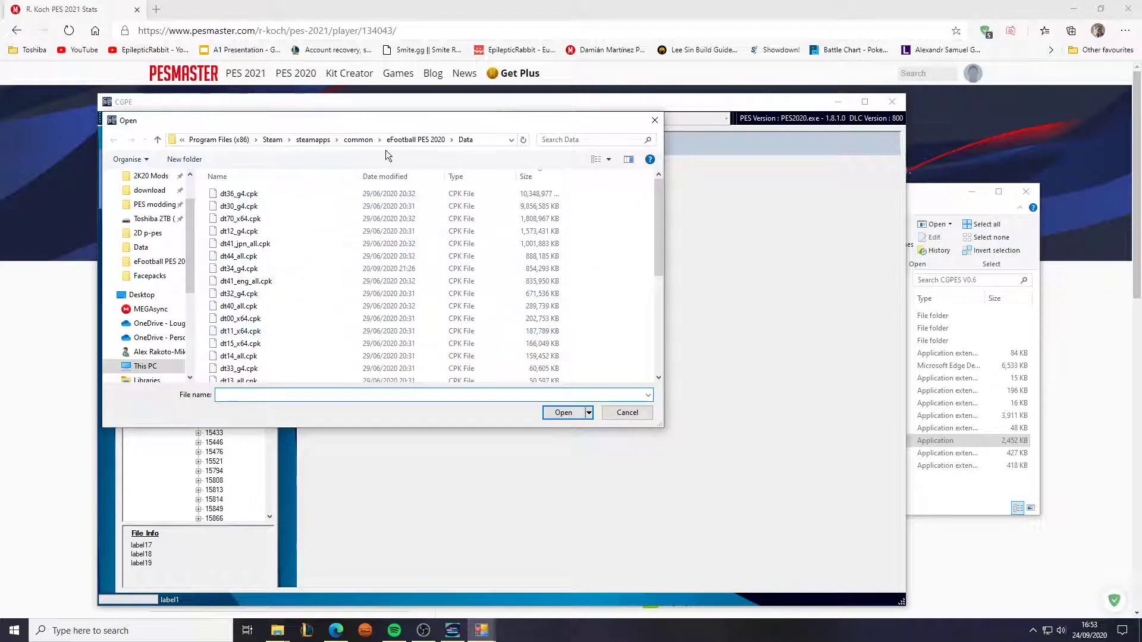
{"action": "left_click", "coordinate": [399, 141]}
{"action": "double_click", "coordinate": [268, 206]}
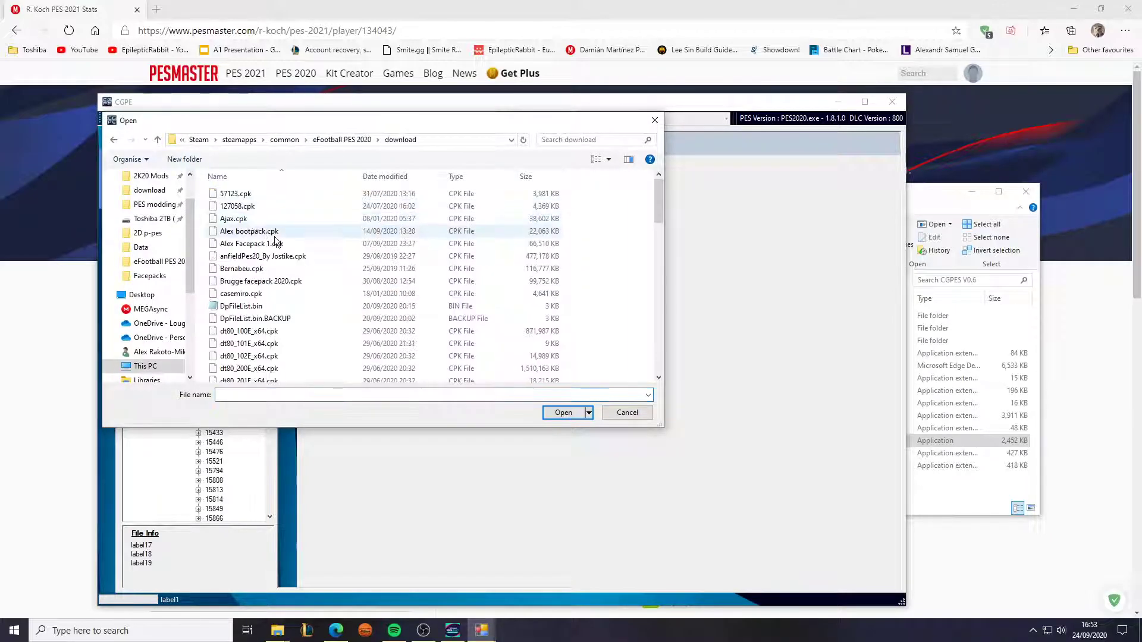
{"action": "left_click", "coordinate": [278, 314]}
{"action": "left_click", "coordinate": [566, 412]}
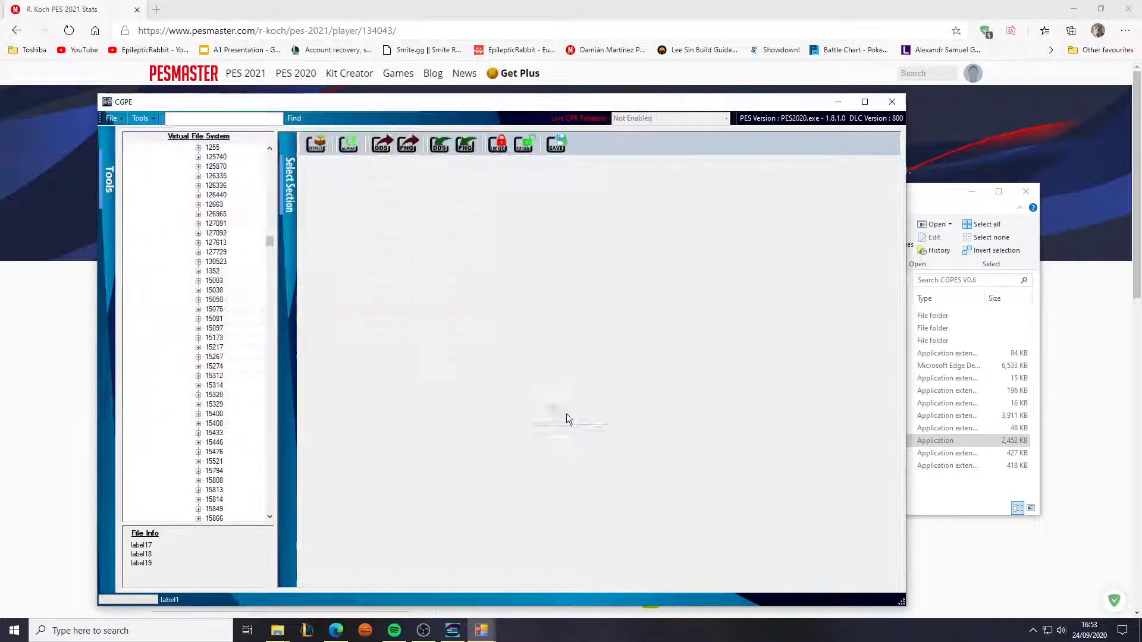
- Expand the archive's Asset > model > character > face folders
{"action": "double_click", "coordinate": [137, 147]}
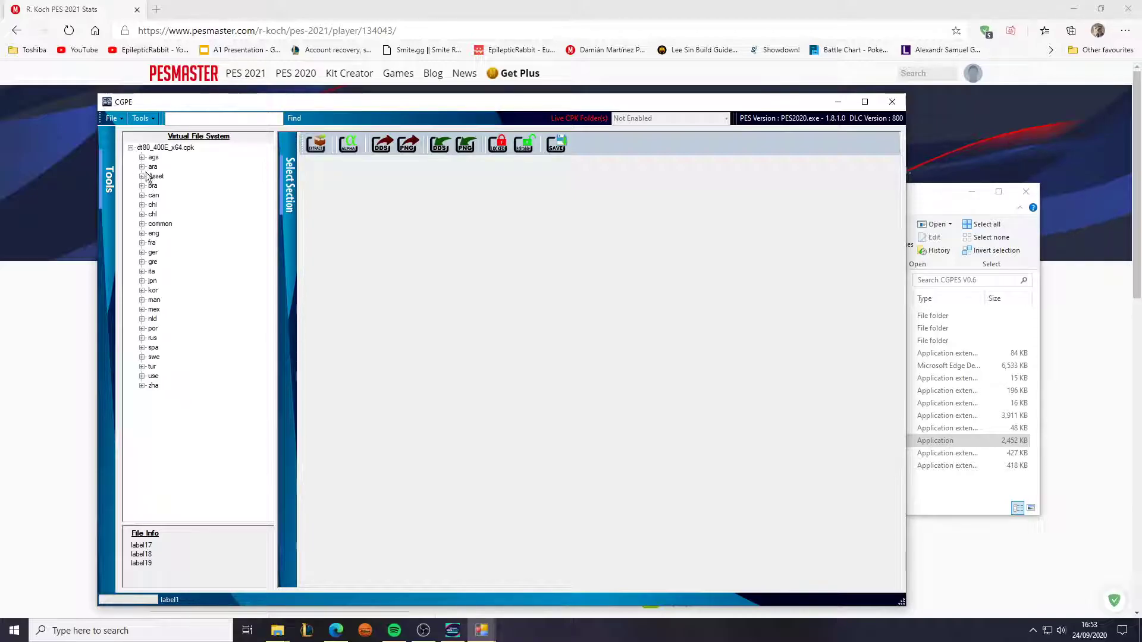
{"action": "left_click", "coordinate": [141, 176]}
{"action": "left_click", "coordinate": [153, 186]}
{"action": "left_click", "coordinate": [164, 215]}
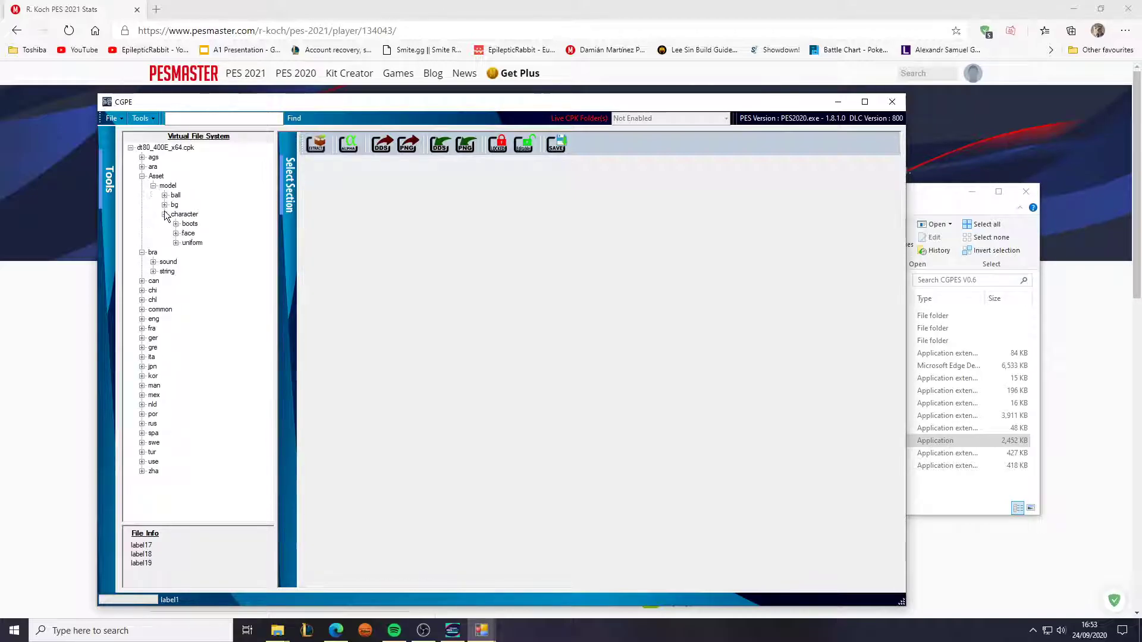
{"action": "left_click", "coordinate": [176, 234]}
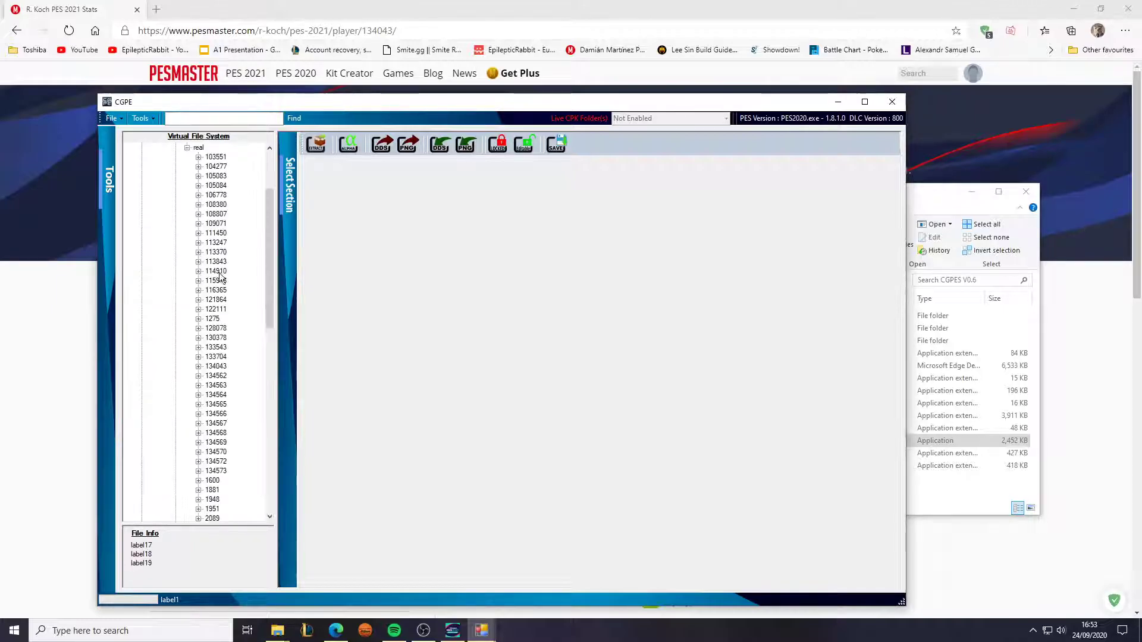
{"action": "scroll", "coordinate": [222, 278], "scroll_direction": "down", "scroll_amount": 3}
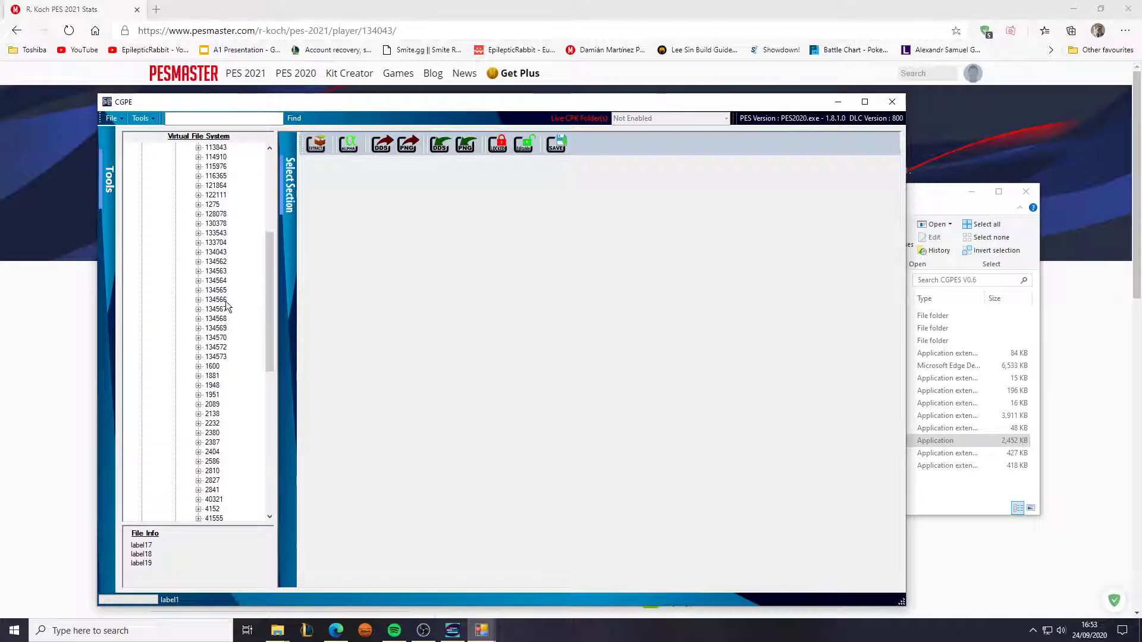
- Preview face_bsm_alp.ftex from player 134043's sourceimages, then show PESMaster's PES 2020 page
{"action": "left_click", "coordinate": [217, 253]}
{"action": "left_click", "coordinate": [198, 253]}
{"action": "left_click", "coordinate": [210, 271]}
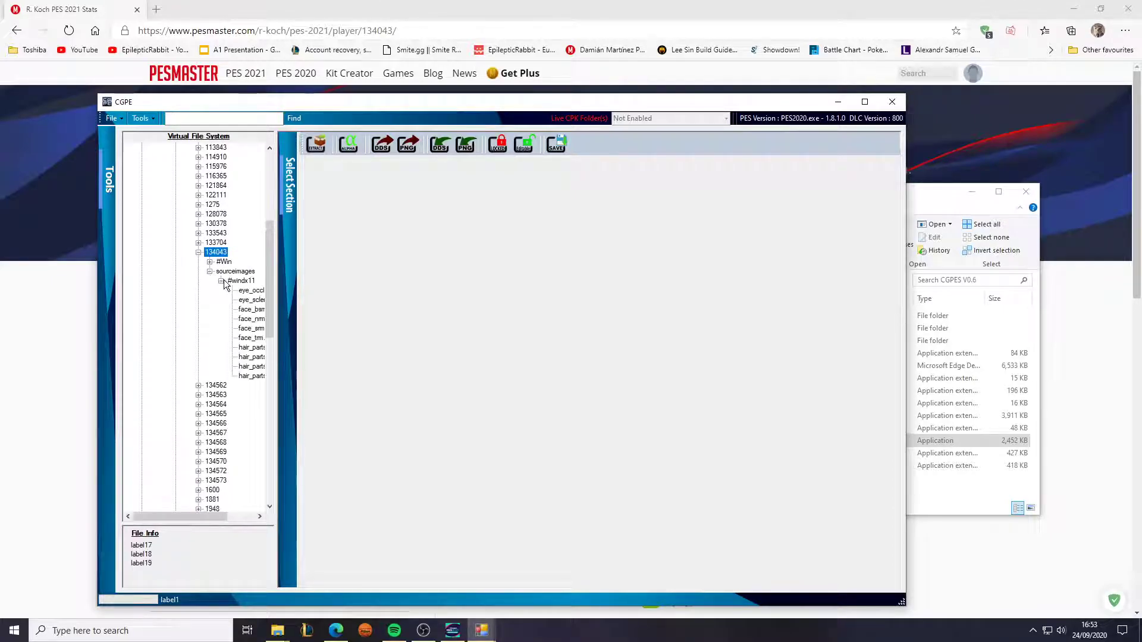
{"action": "left_click", "coordinate": [251, 312]}
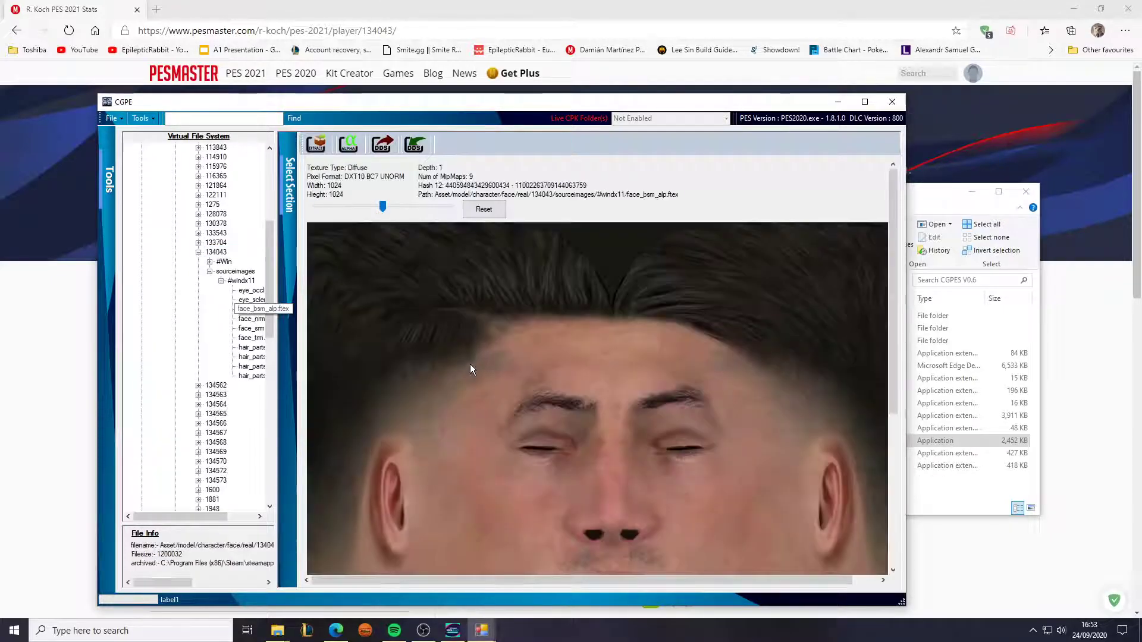
{"action": "left_click_drag", "start_coordinate": [417, 213], "coordinate": [345, 207]}
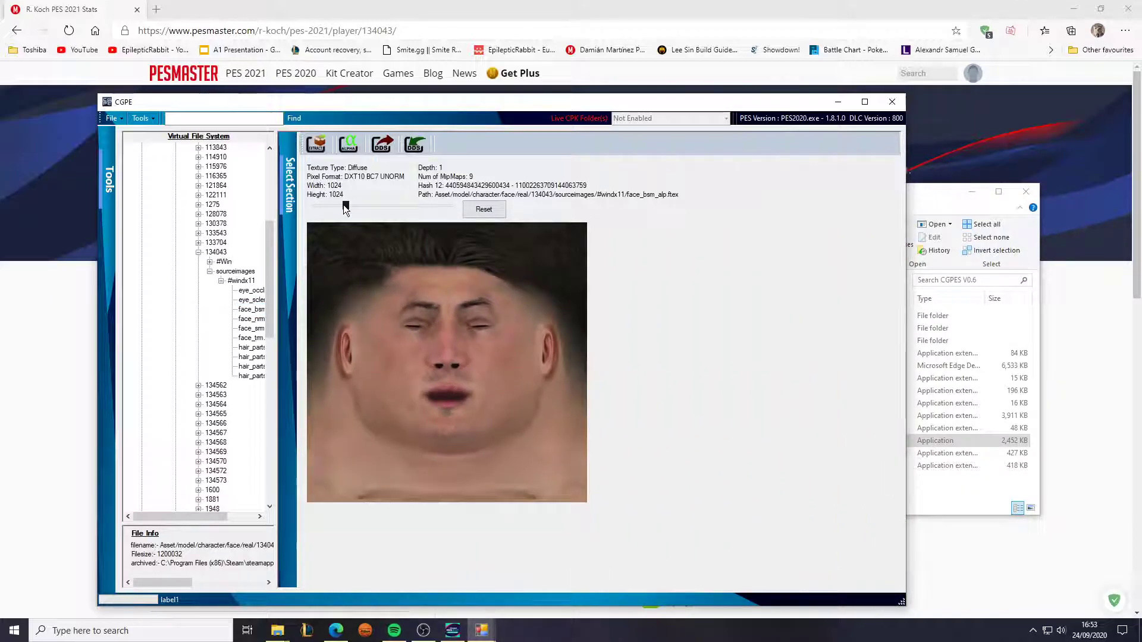
{"action": "left_click", "coordinate": [377, 6]}
{"action": "left_click", "coordinate": [397, 193]}
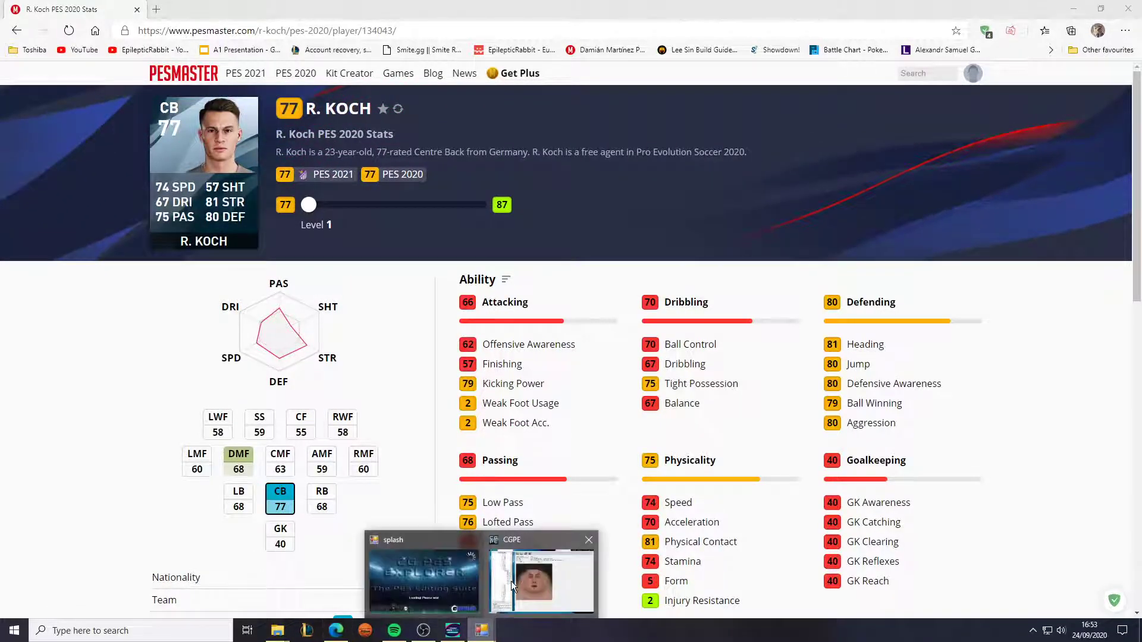
- Close CG PES Explorer and minimize the Edge R. Koch page to reveal the folders
{"action": "left_click", "coordinate": [510, 581]}
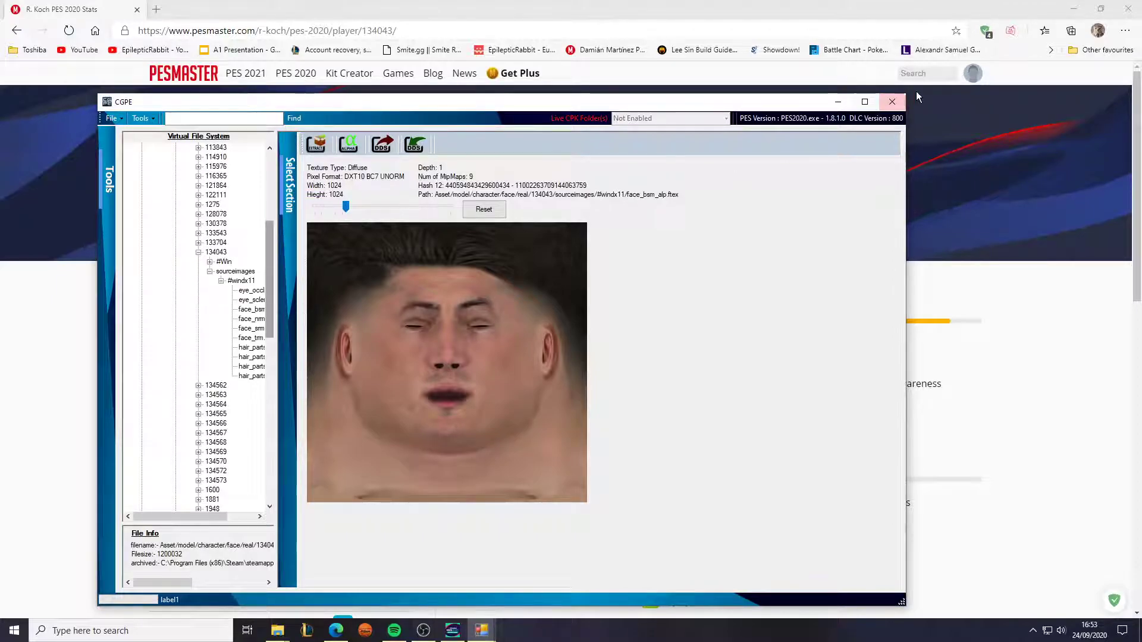
{"action": "left_click", "coordinate": [892, 101]}
{"action": "left_click", "coordinate": [482, 631]}
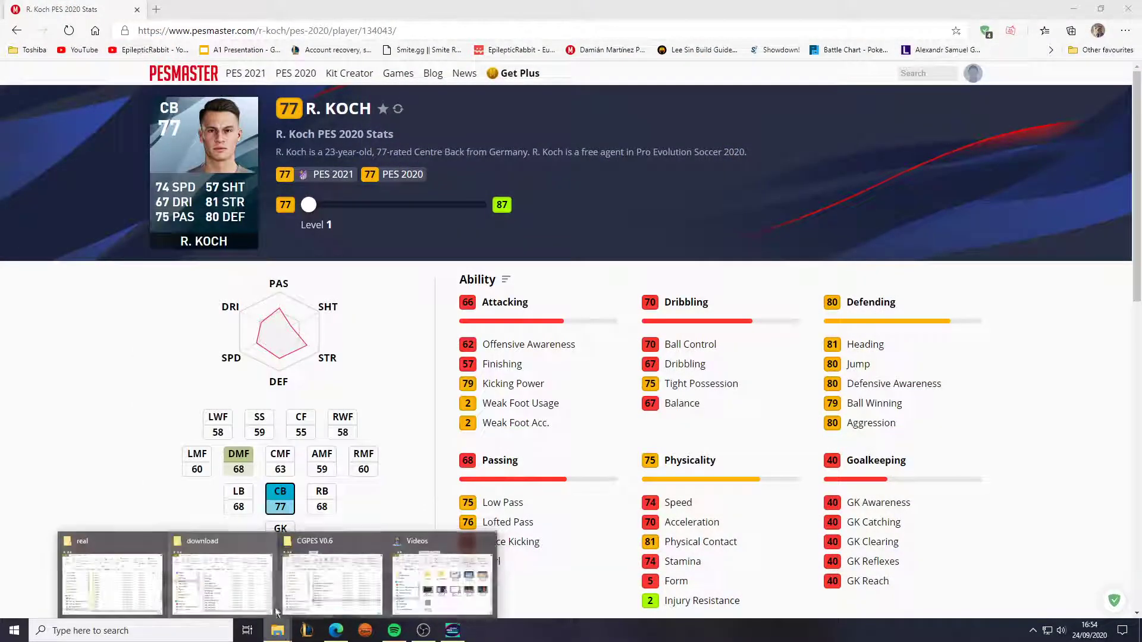
{"action": "left_click", "coordinate": [1079, 7]}
- Copy dt80_400E_x64.cpk from the download folder and paste it into PES modding
{"action": "left_click", "coordinate": [268, 221]}
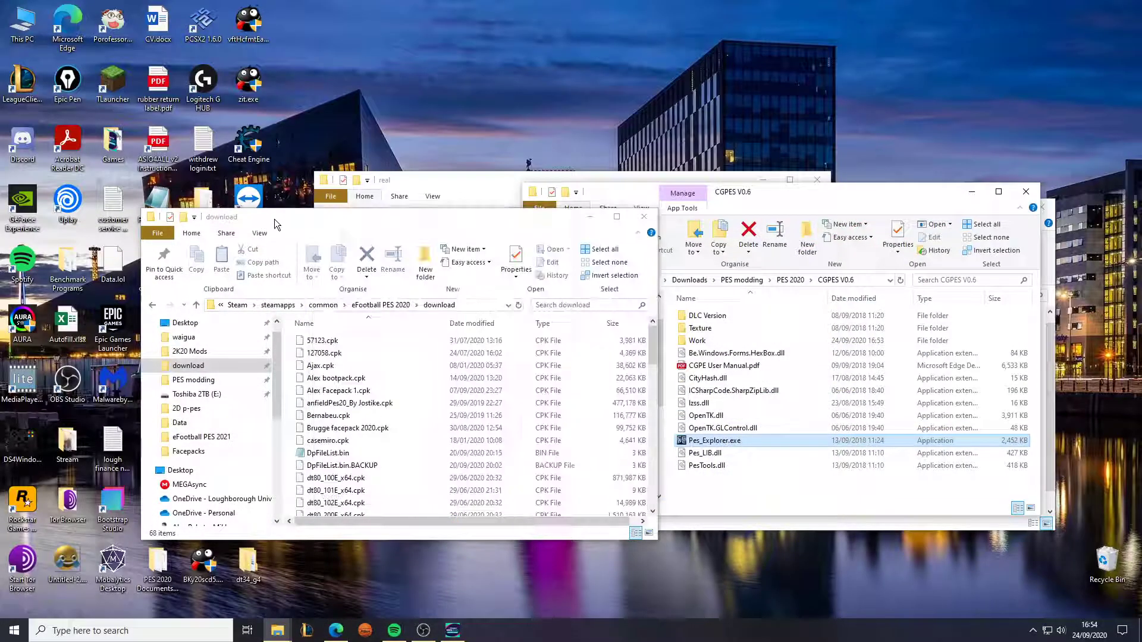
{"action": "scroll", "coordinate": [372, 446], "scroll_direction": "down", "scroll_amount": 3}
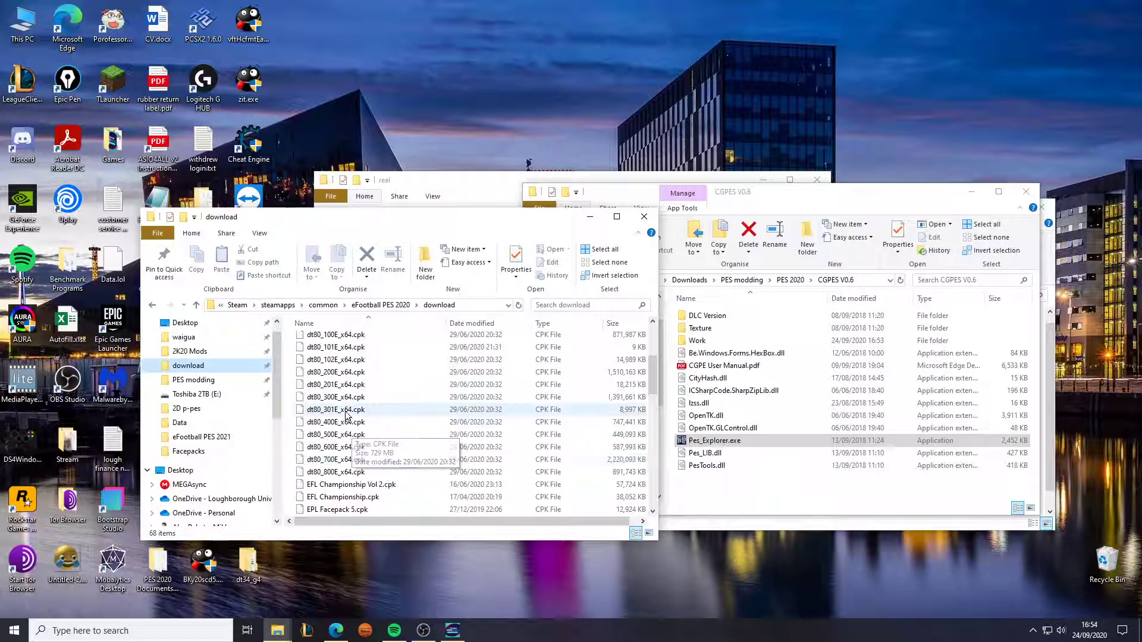
{"action": "right_click", "coordinate": [344, 425]}
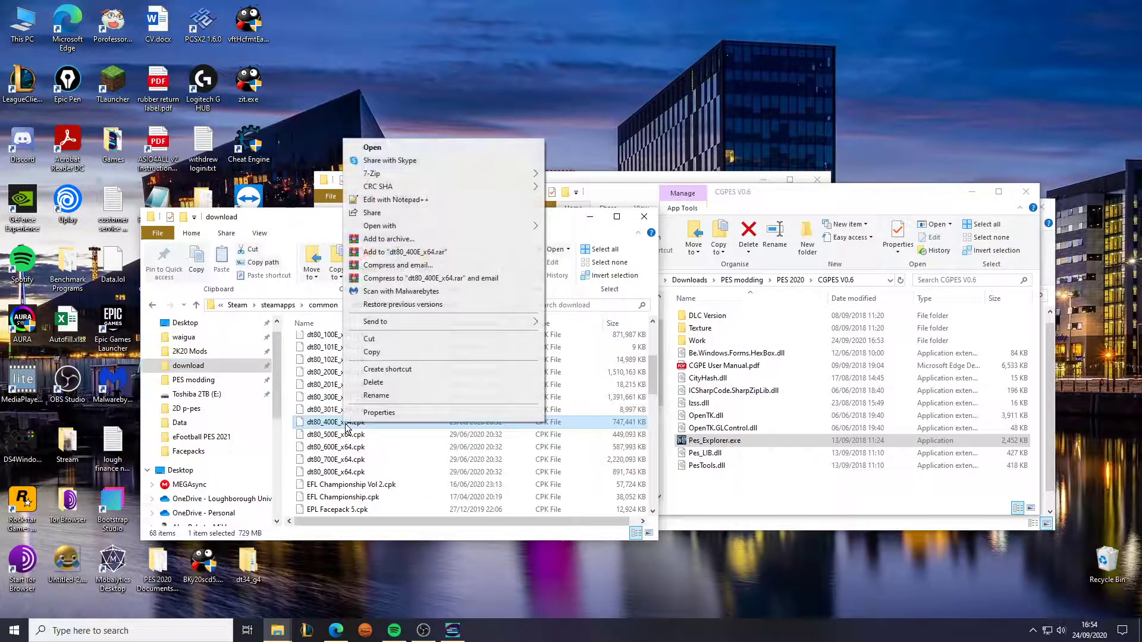
{"action": "left_click", "coordinate": [384, 350]}
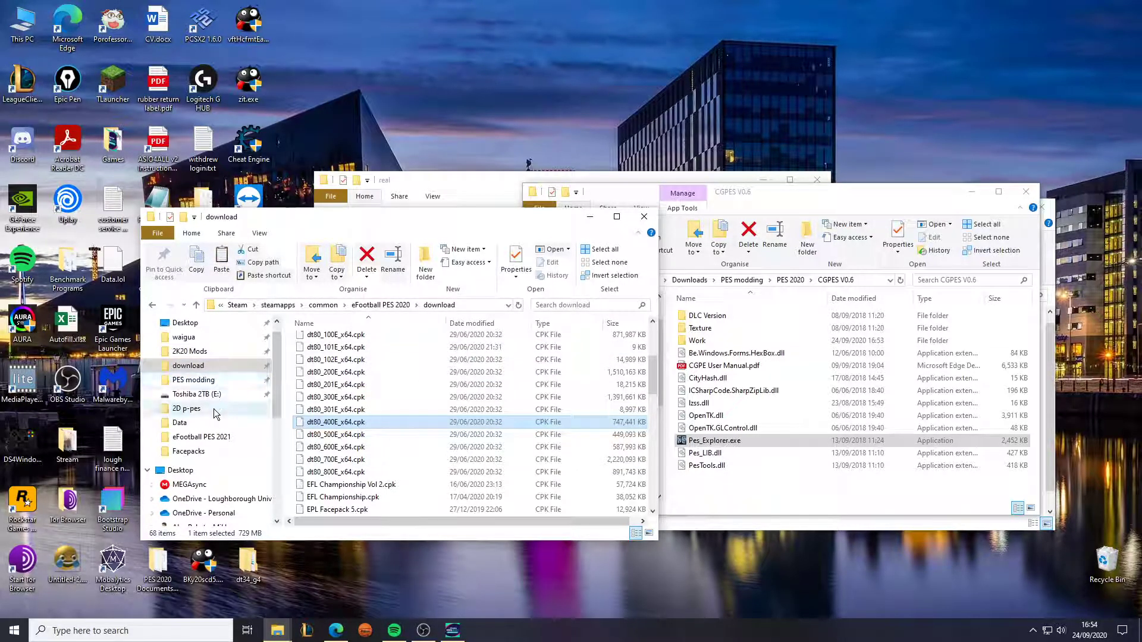
{"action": "left_click", "coordinate": [210, 380]}
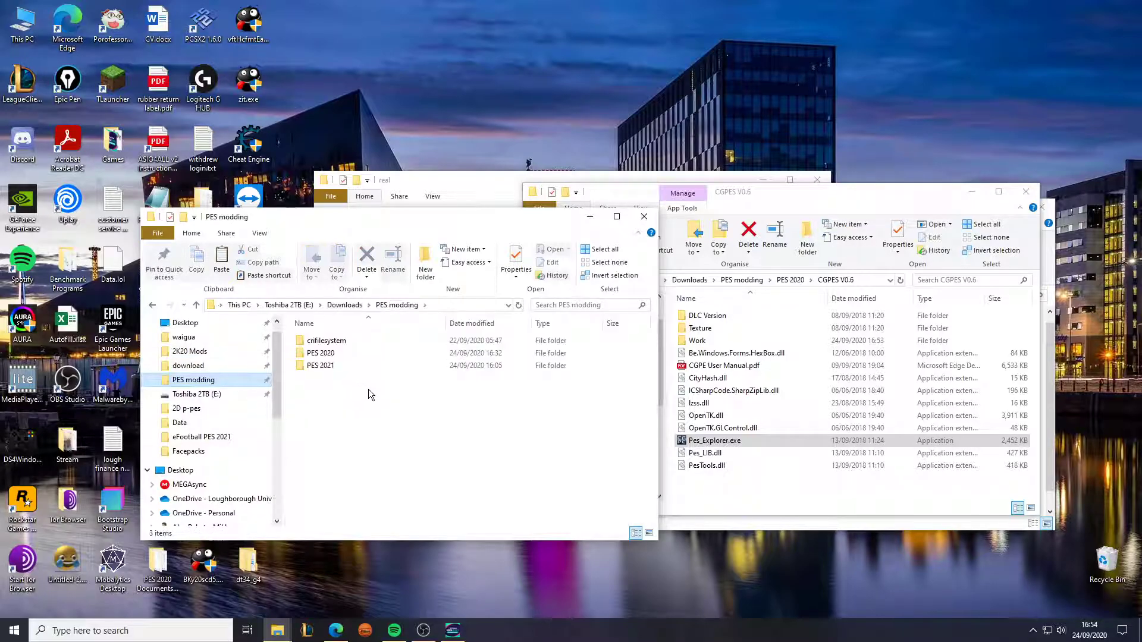
{"action": "right_click", "coordinate": [368, 390]}
{"action": "mouse_move", "coordinate": [434, 579]}
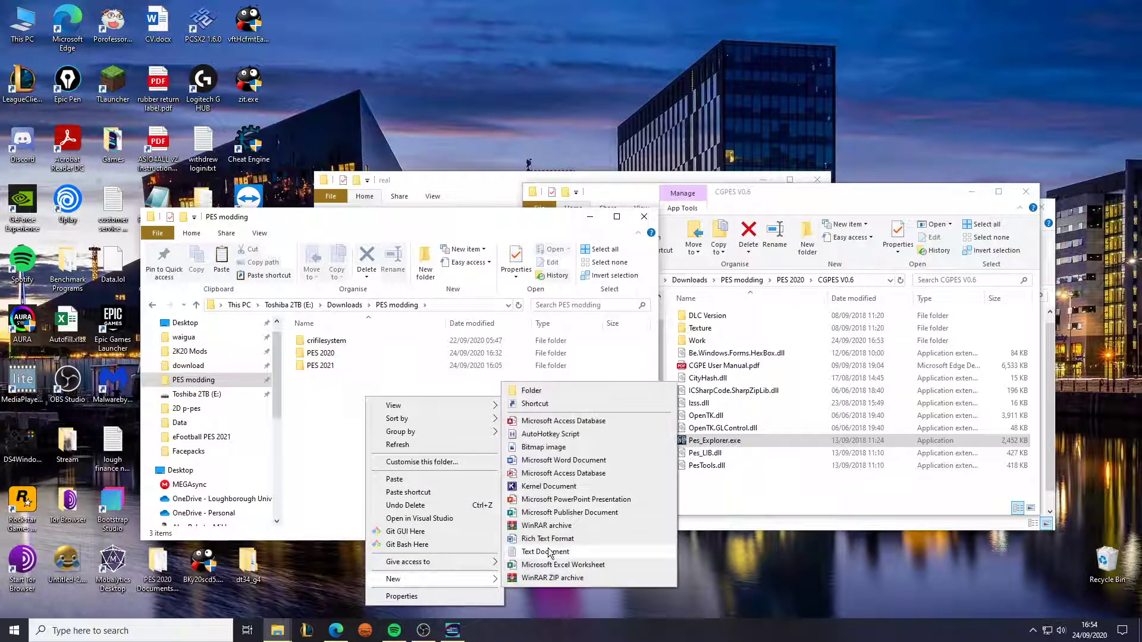
{"action": "right_click", "coordinate": [291, 384]}
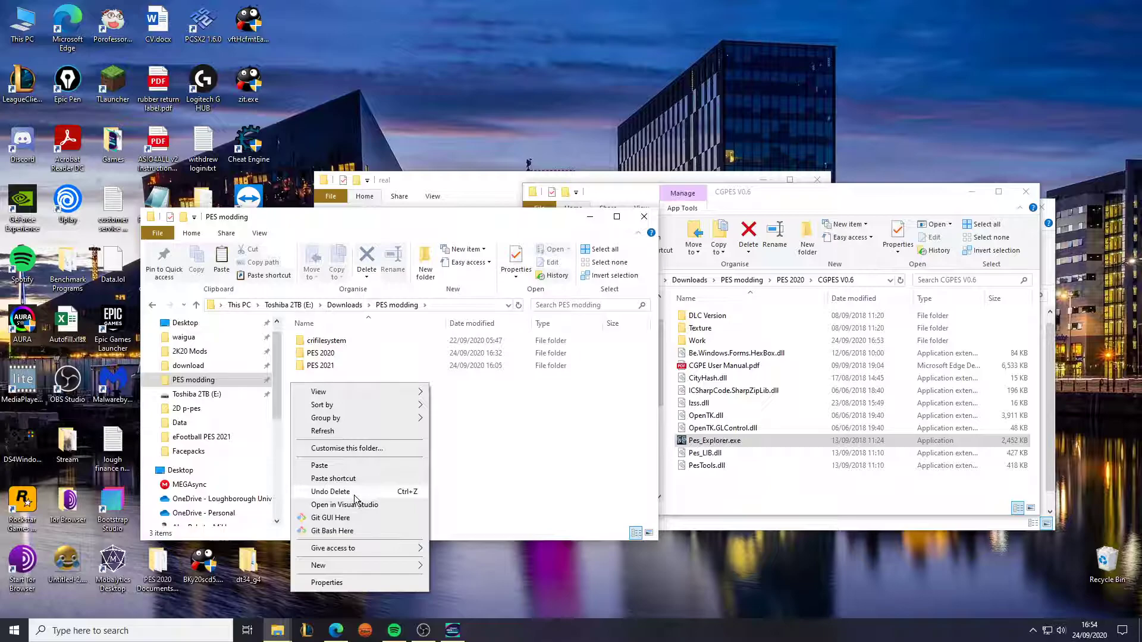
{"action": "left_click", "coordinate": [344, 465]}
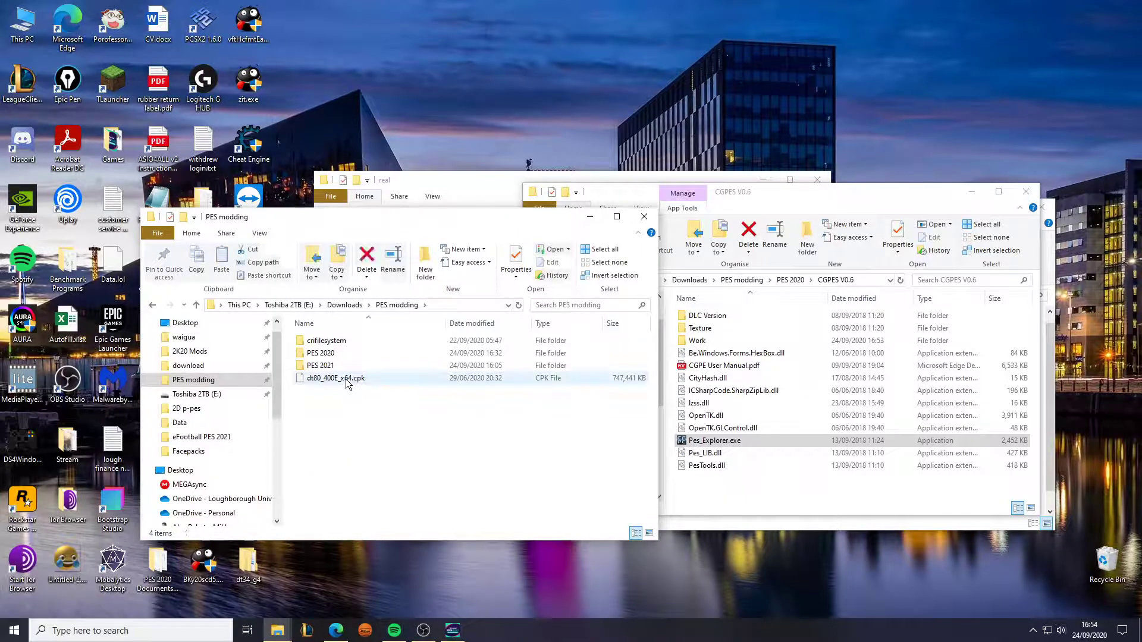
- Launch CPKBrowser.exe from crifilesystem and open dt80_400E_x64.cpk
{"action": "double_click", "coordinate": [322, 343]}
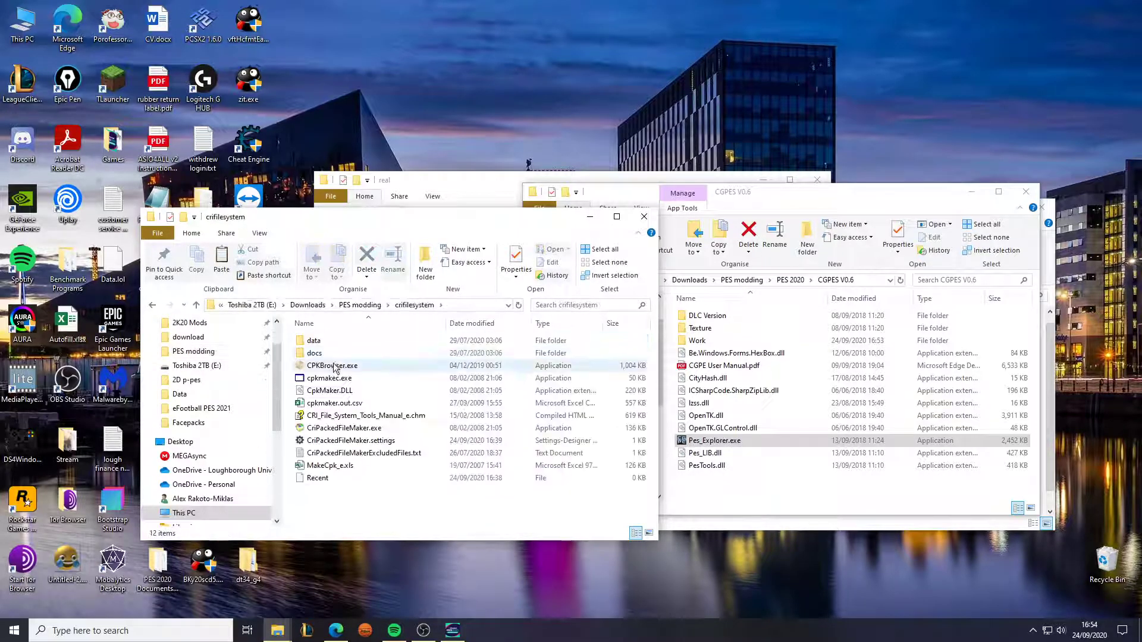
{"action": "double_click", "coordinate": [334, 367]}
{"action": "left_click", "coordinate": [506, 219]}
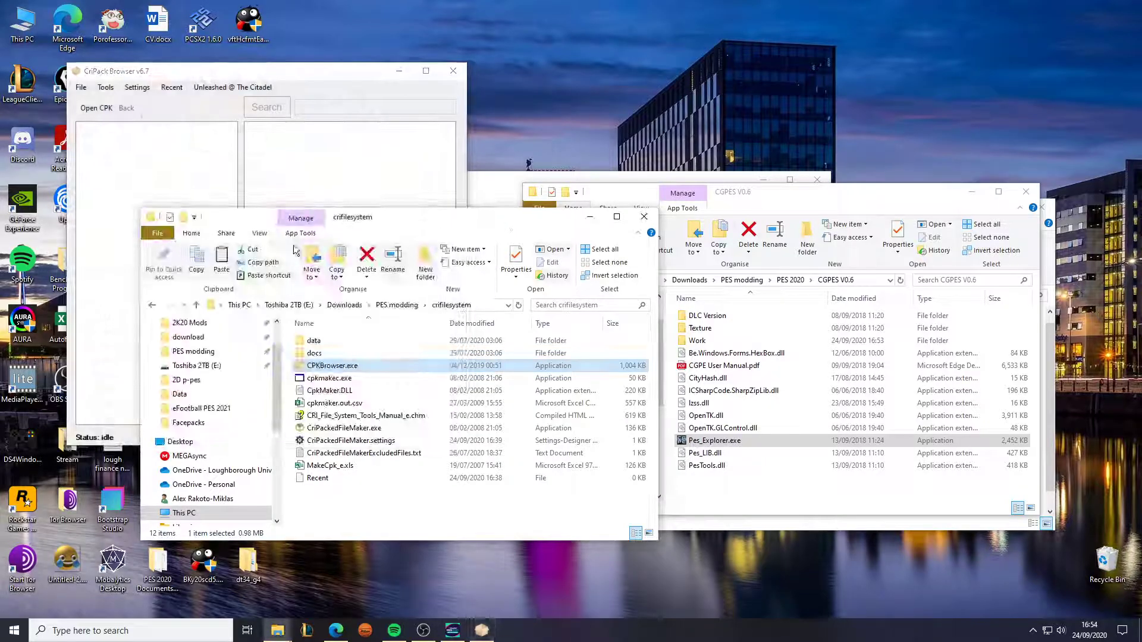
{"action": "left_click", "coordinate": [152, 304]}
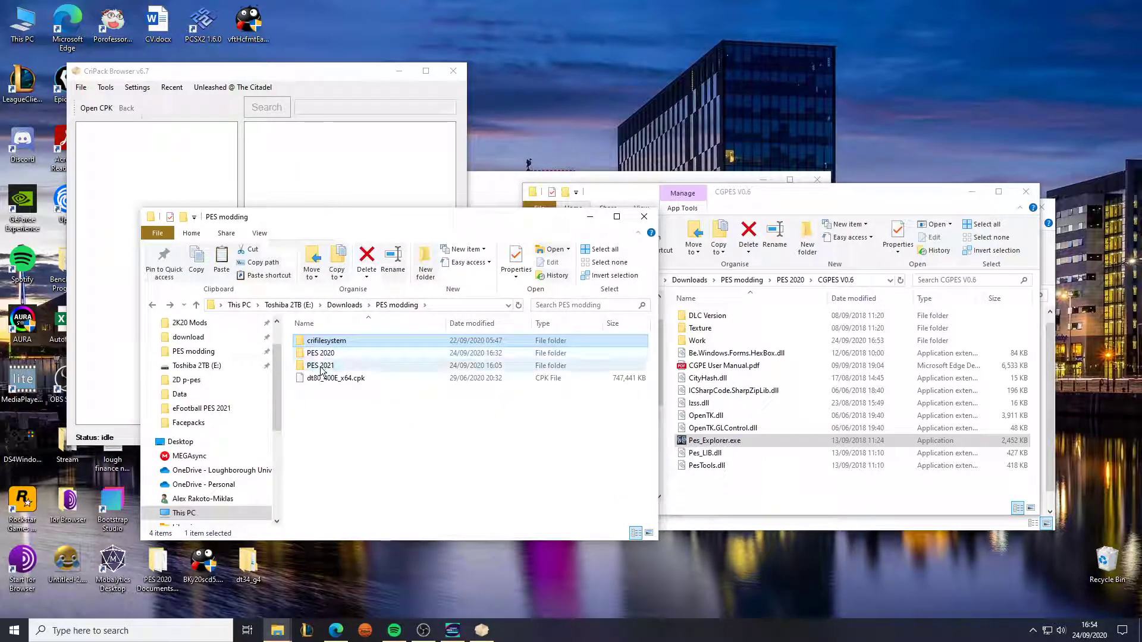
{"action": "left_click", "coordinate": [306, 379]}
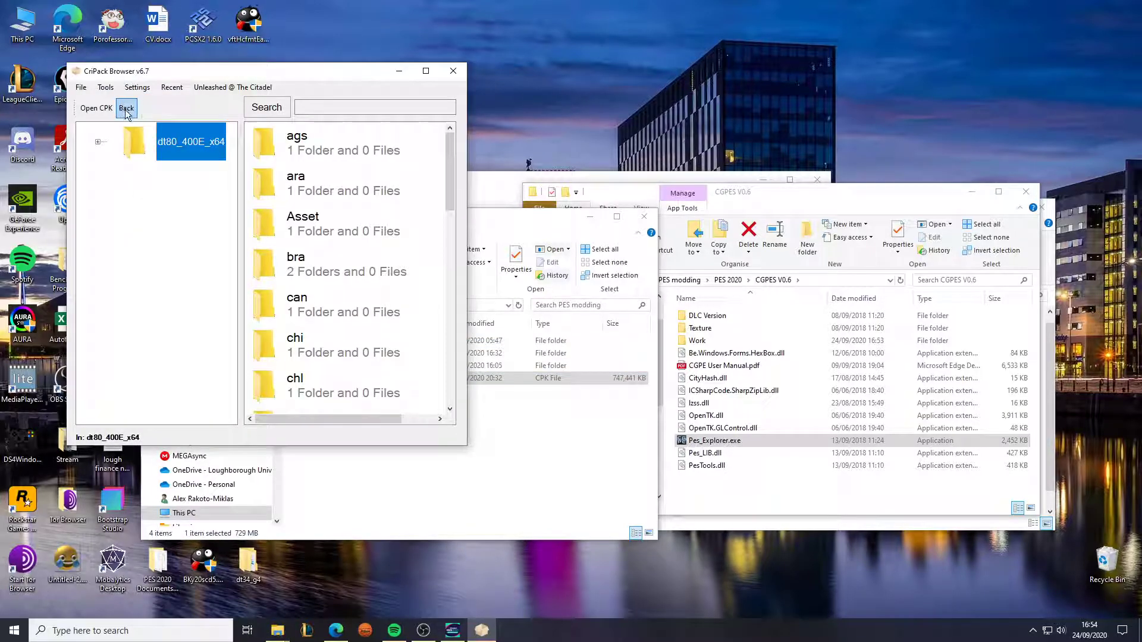
- Run Extract All on dt80_400E_x64.cpk and confirm with OK
{"action": "left_click", "coordinate": [114, 100]}
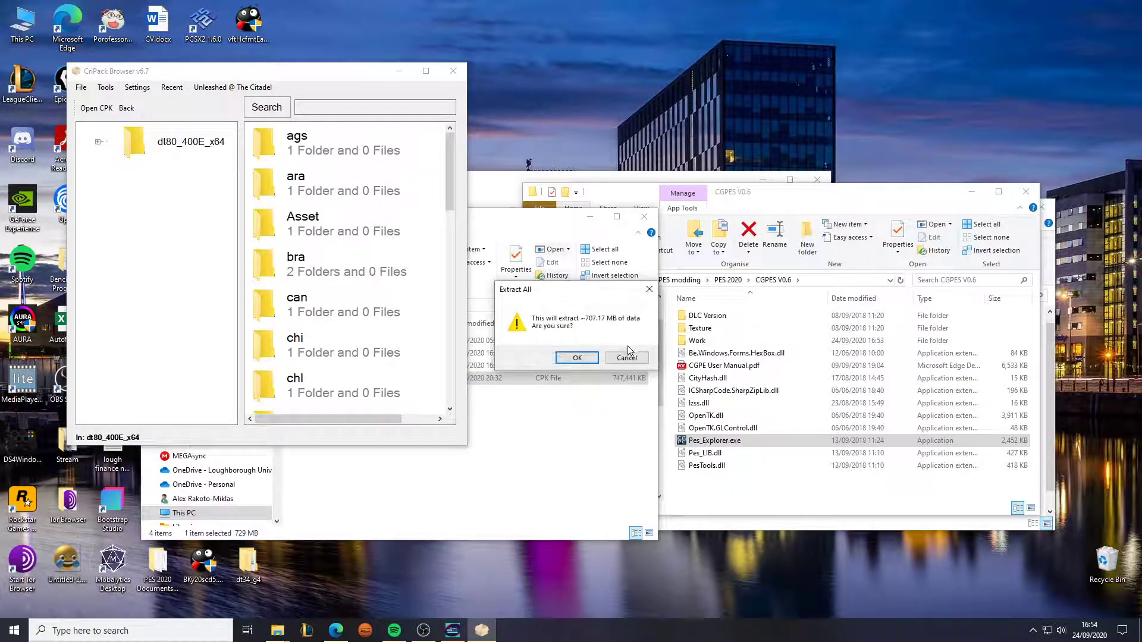
{"action": "left_click", "coordinate": [608, 363]}
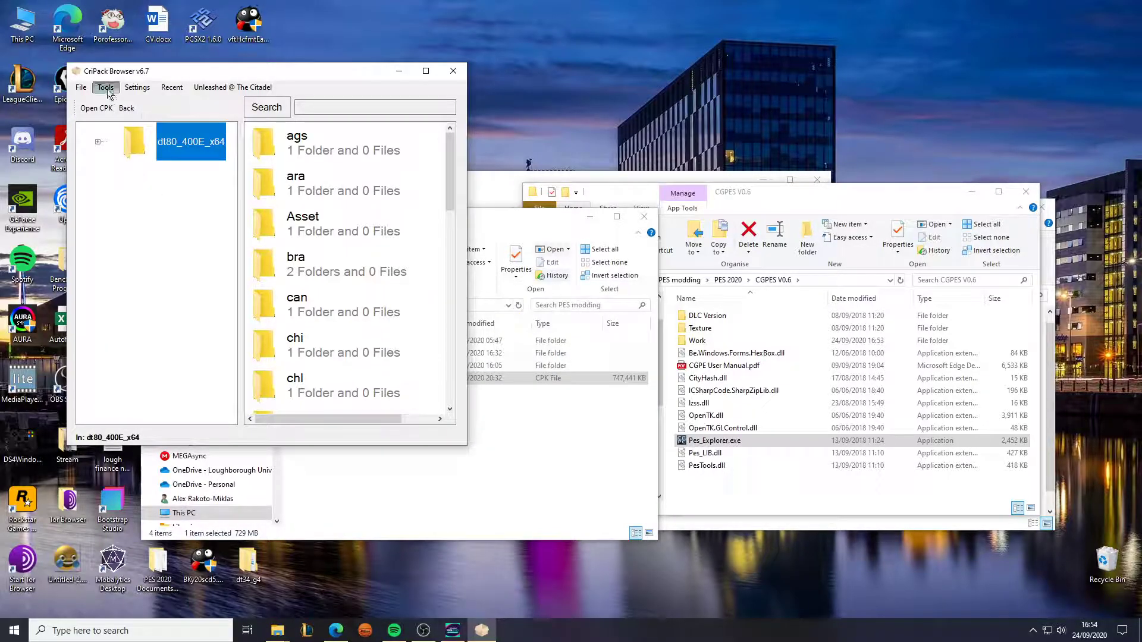
{"action": "left_click", "coordinate": [164, 182]}
{"action": "left_click", "coordinate": [114, 100]}
{"action": "left_click", "coordinate": [577, 357]}
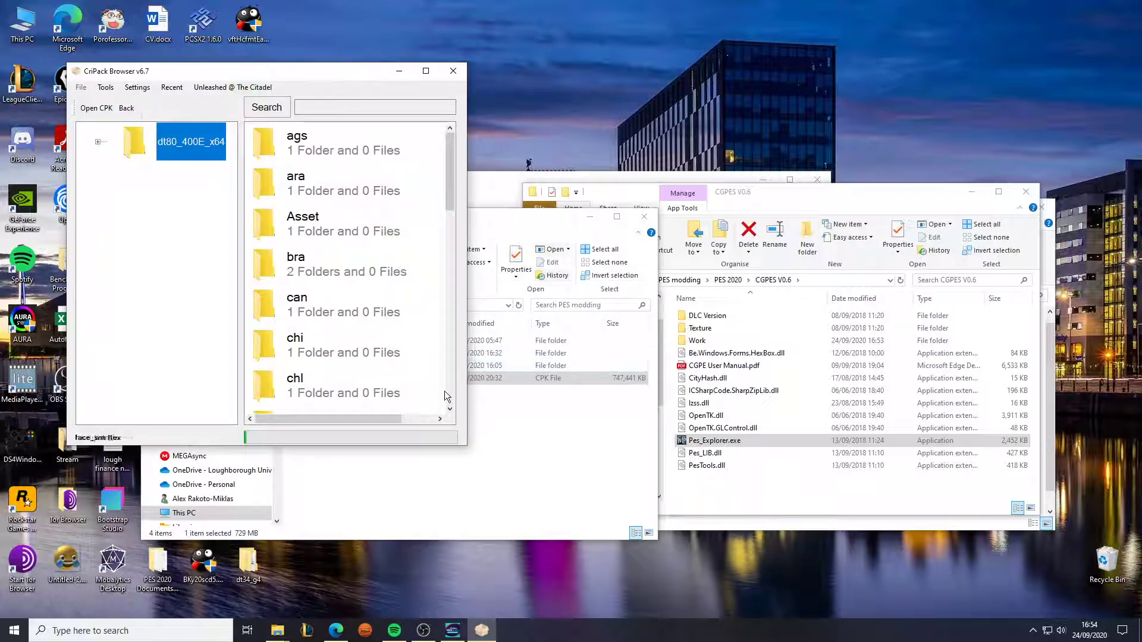
- Select the new dt80_400E_x64 folder and open eFootball PES 2021 in a new window
{"action": "left_click", "coordinate": [443, 465]}
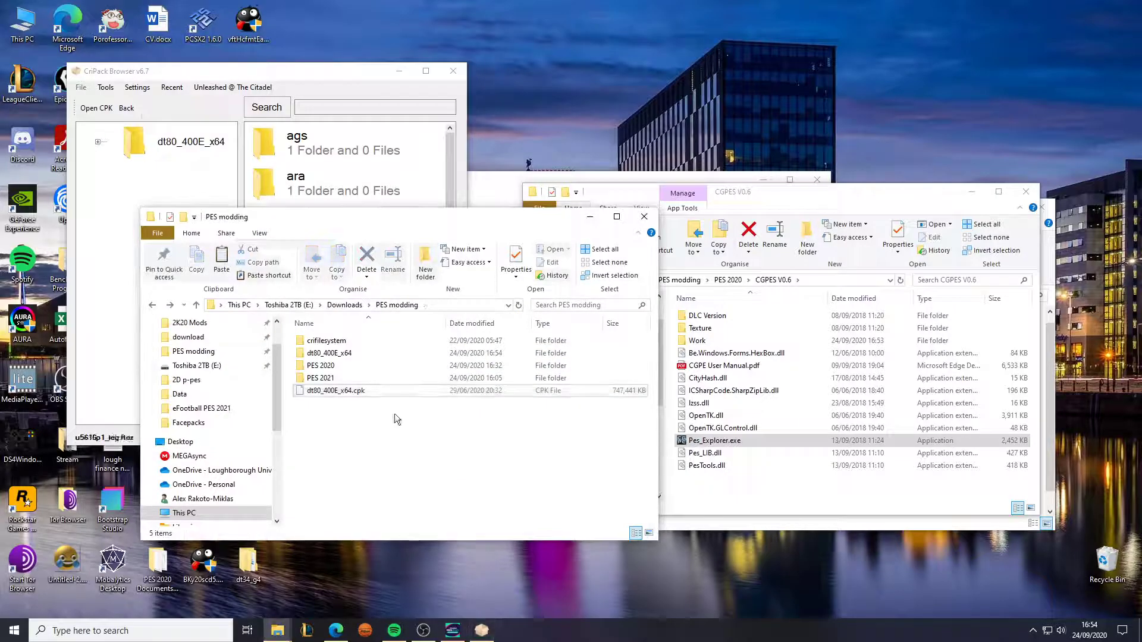
{"action": "left_click", "coordinate": [343, 355]}
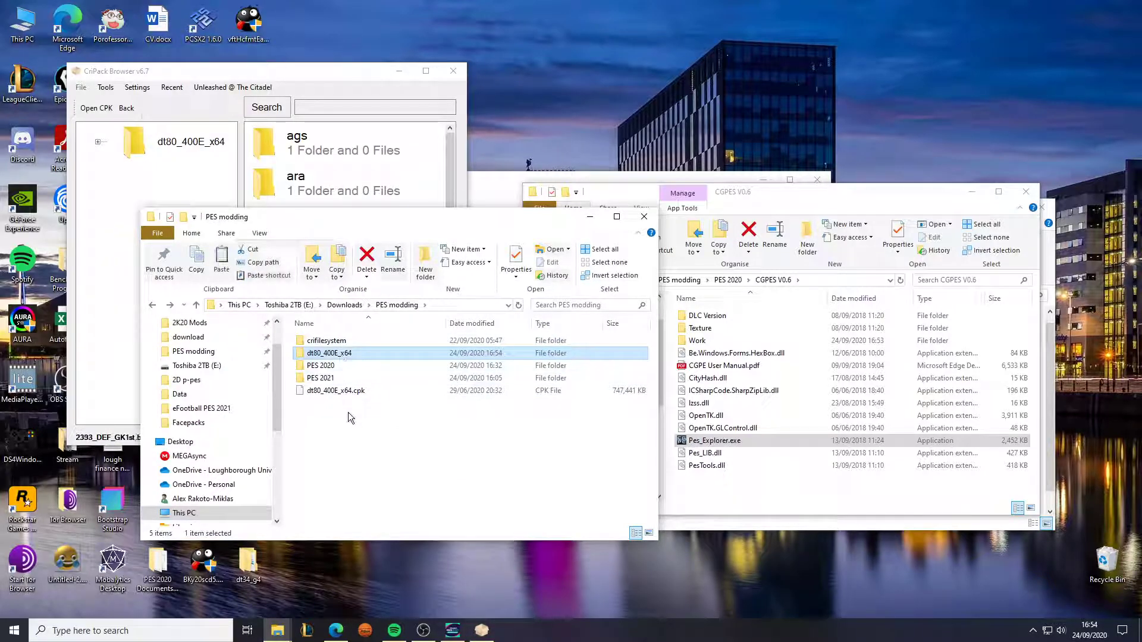
{"action": "mouse_move", "coordinate": [385, 217]}
{"action": "left_mouse_down"}
{"action": "mouse_move", "coordinate": [395, 231]}
{"action": "mouse_move", "coordinate": [605, 251]}
{"action": "left_mouse_up"}
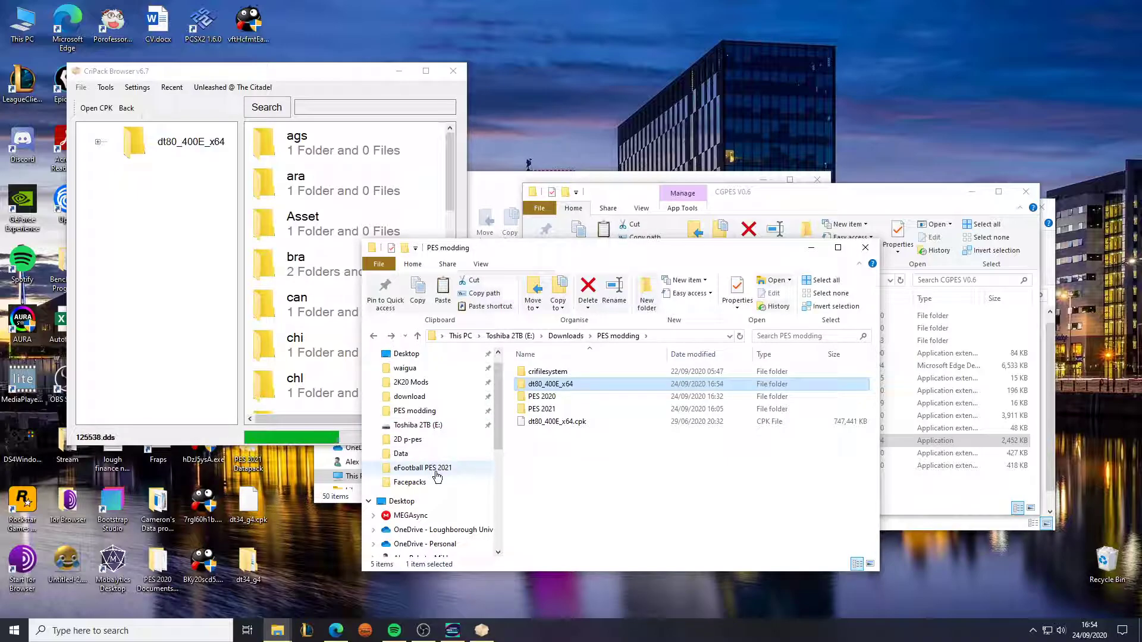
{"action": "right_click", "coordinate": [437, 478]}
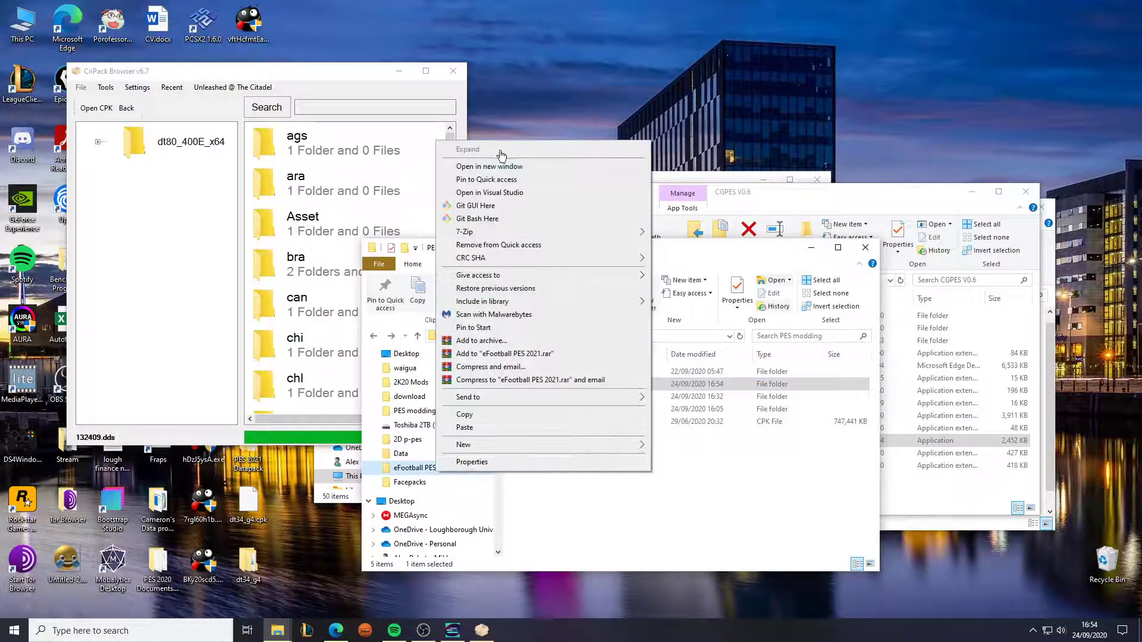
{"action": "left_click", "coordinate": [614, 284]}
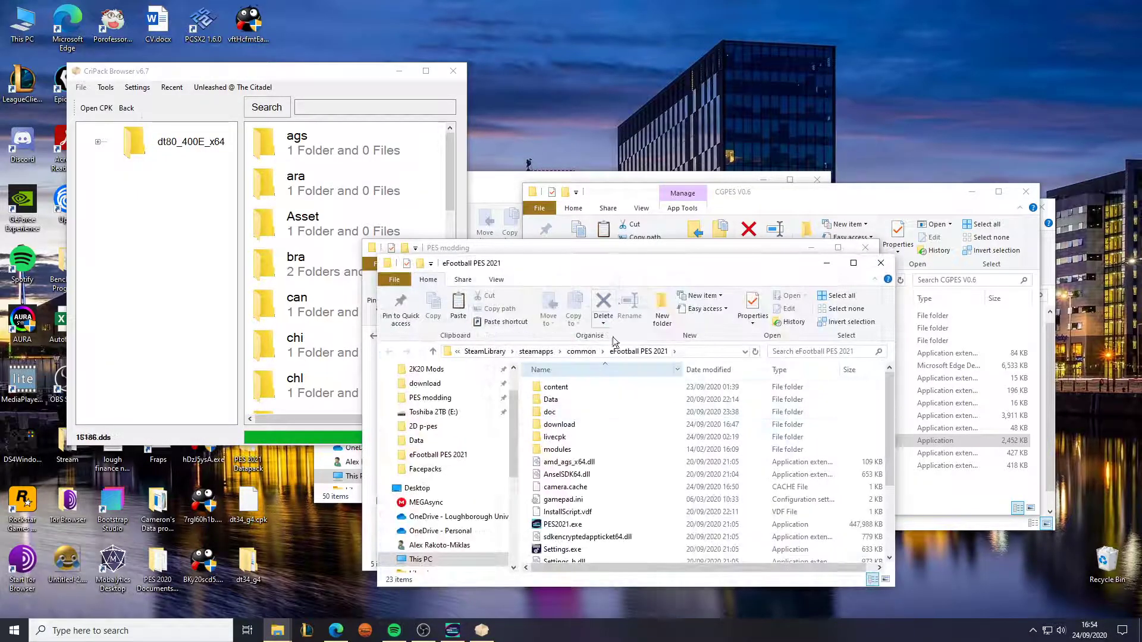
{"action": "left_click", "coordinate": [594, 249]}
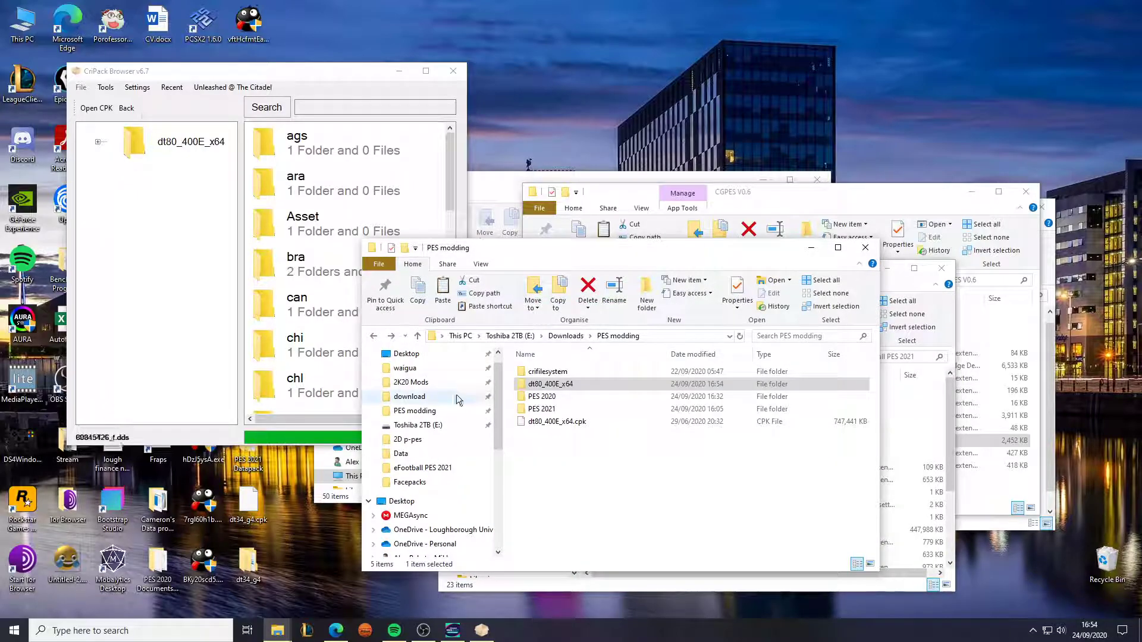
- Browse the extracted dt80_400E_x64 folder down to Asset/model/character/face/real
{"action": "left_click", "coordinate": [570, 387]}
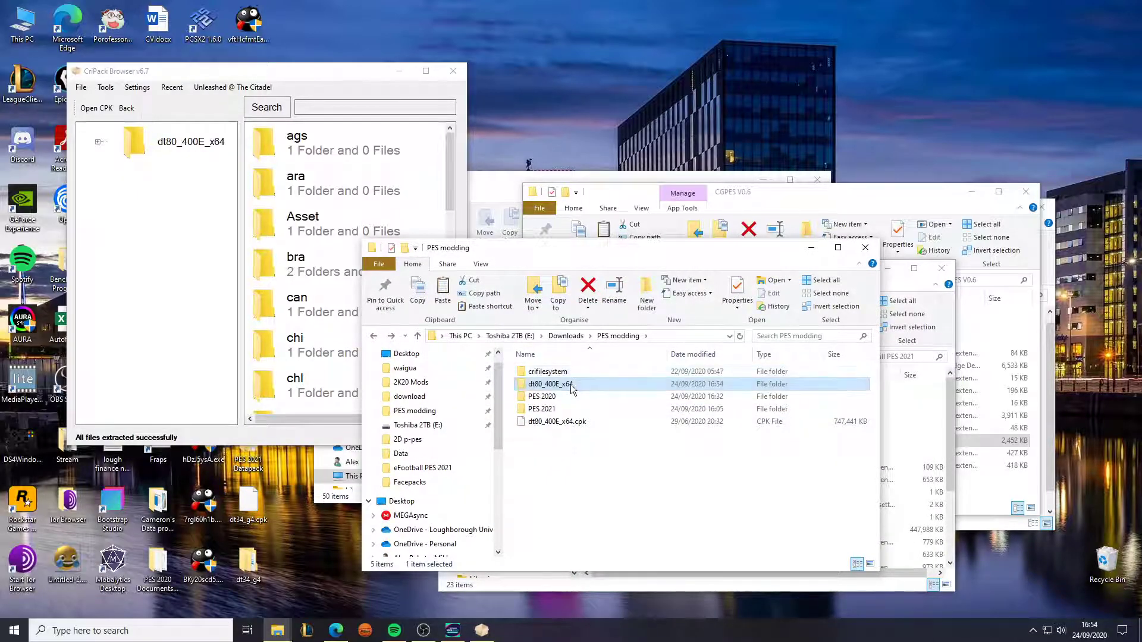
{"action": "double_click", "coordinate": [570, 384]}
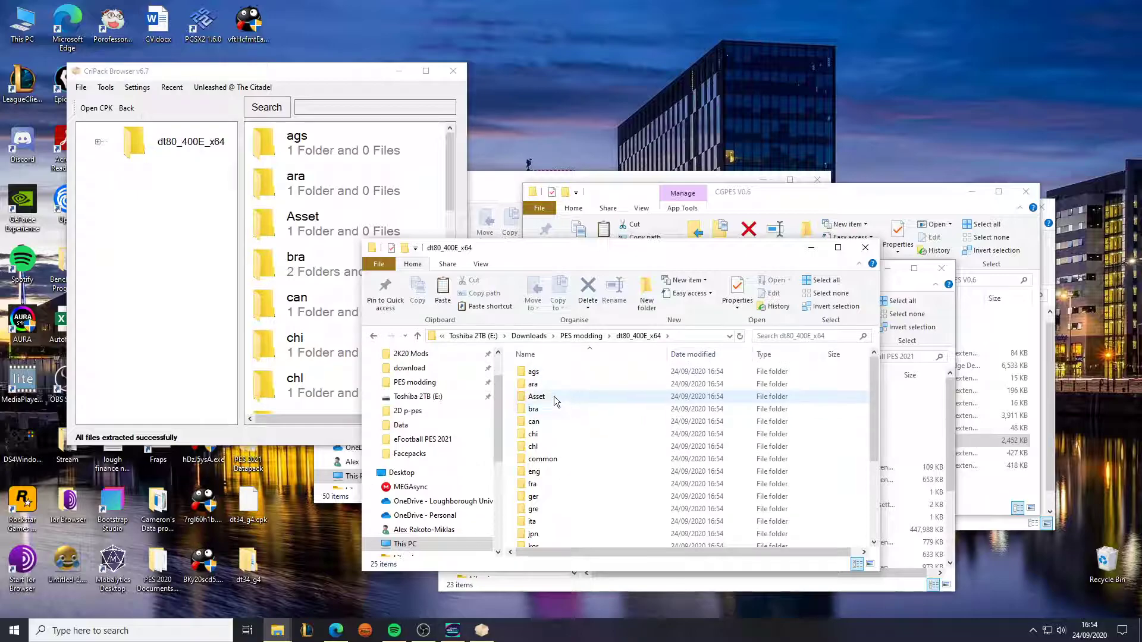
{"action": "left_click", "coordinate": [554, 396]}
{"action": "double_click", "coordinate": [554, 396]}
{"action": "double_click", "coordinate": [562, 372]}
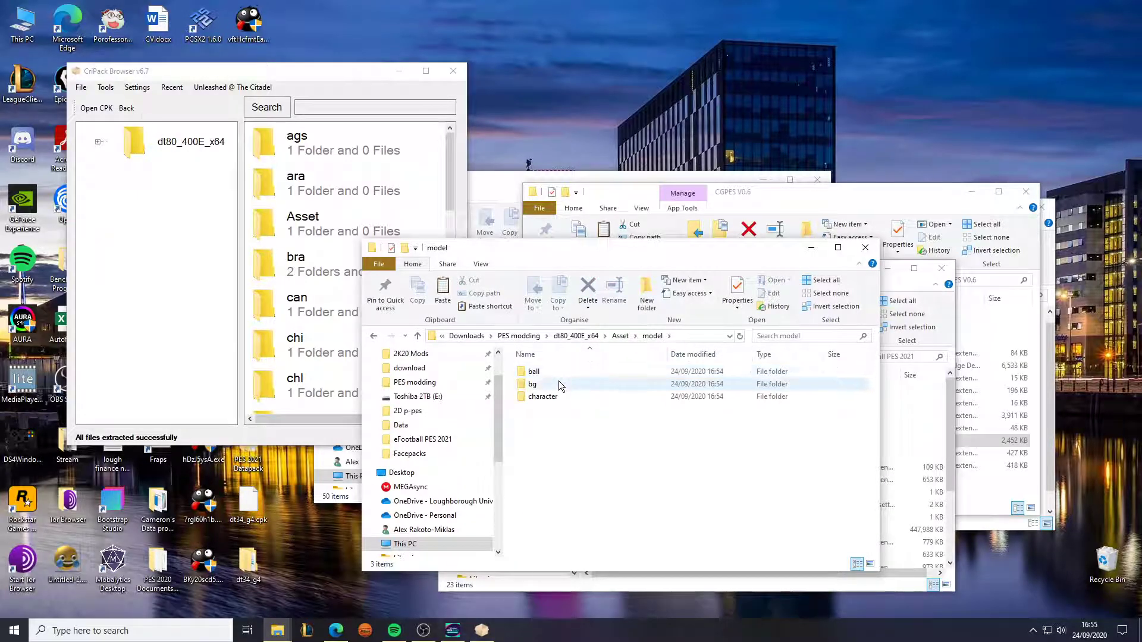
{"action": "left_click", "coordinate": [557, 395]}
{"action": "double_click", "coordinate": [556, 395]}
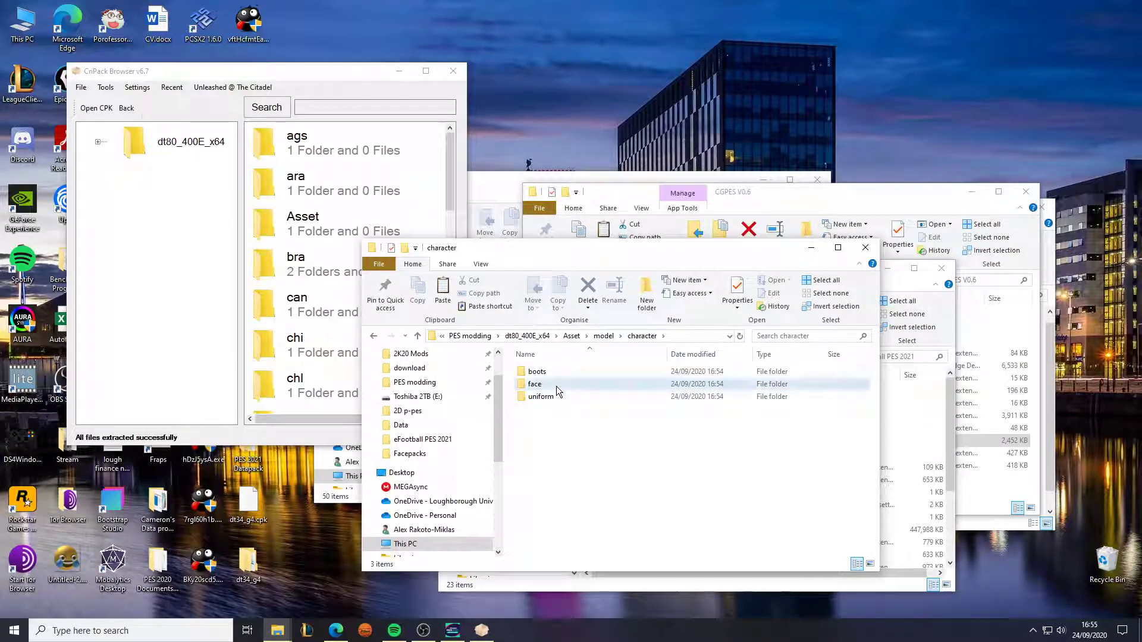
{"action": "double_click", "coordinate": [556, 386]}
{"action": "double_click", "coordinate": [548, 372]}
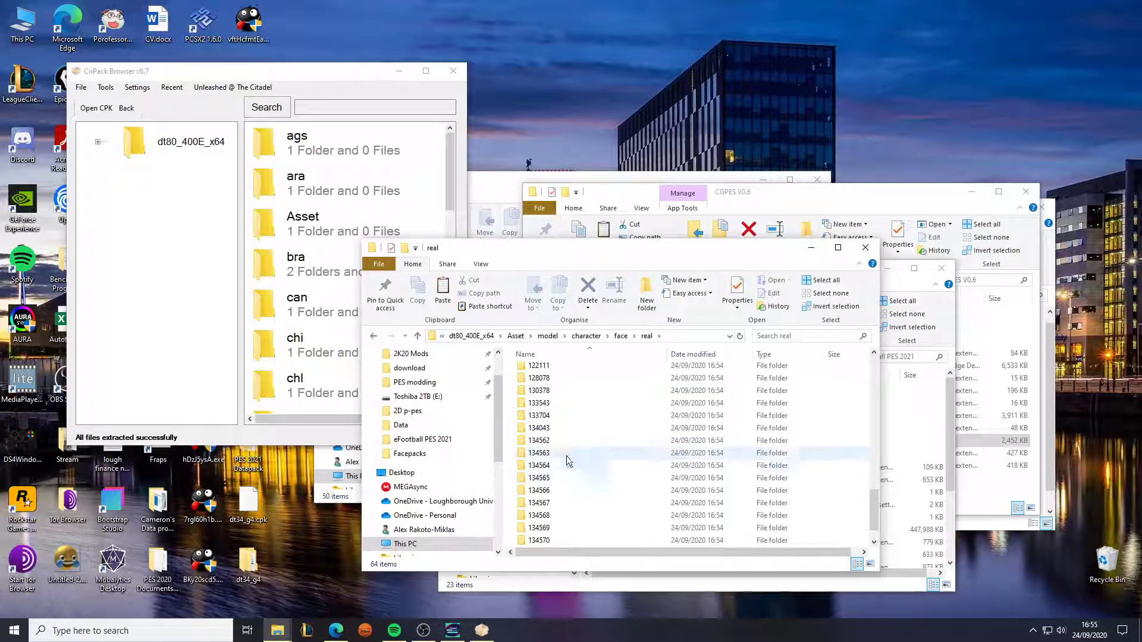
{"action": "scroll", "coordinate": [567, 455], "scroll_direction": "down", "scroll_amount": 10}
- Copy face folder 134043 from the extracted real folder
{"action": "left_click", "coordinate": [552, 431]}
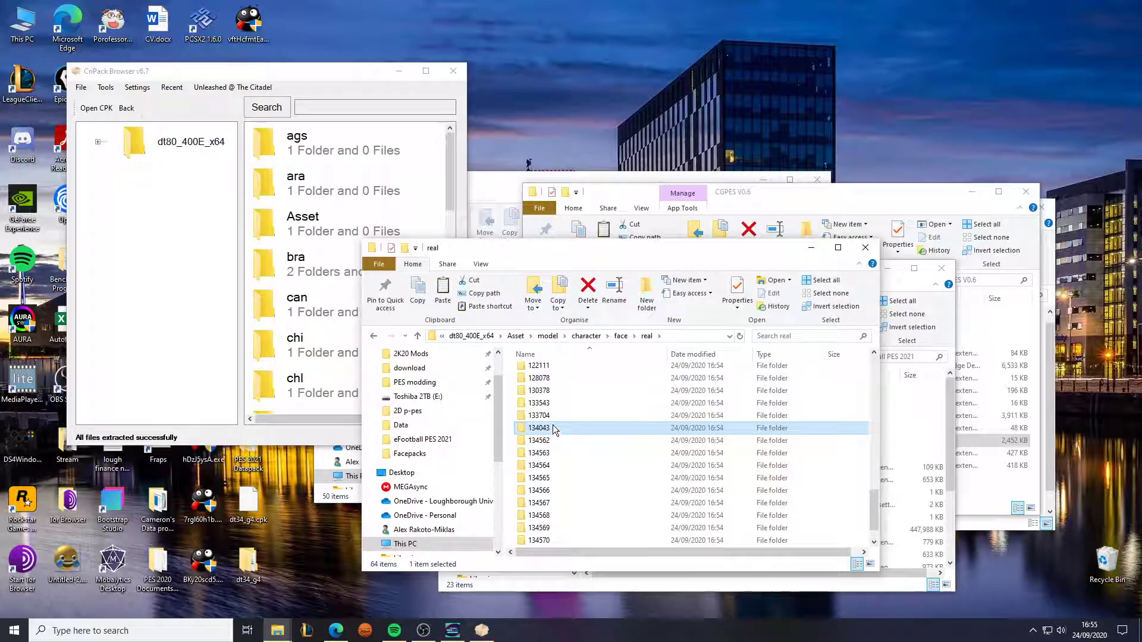
{"action": "right_click", "coordinate": [552, 428]}
{"action": "left_click", "coordinate": [586, 337]}
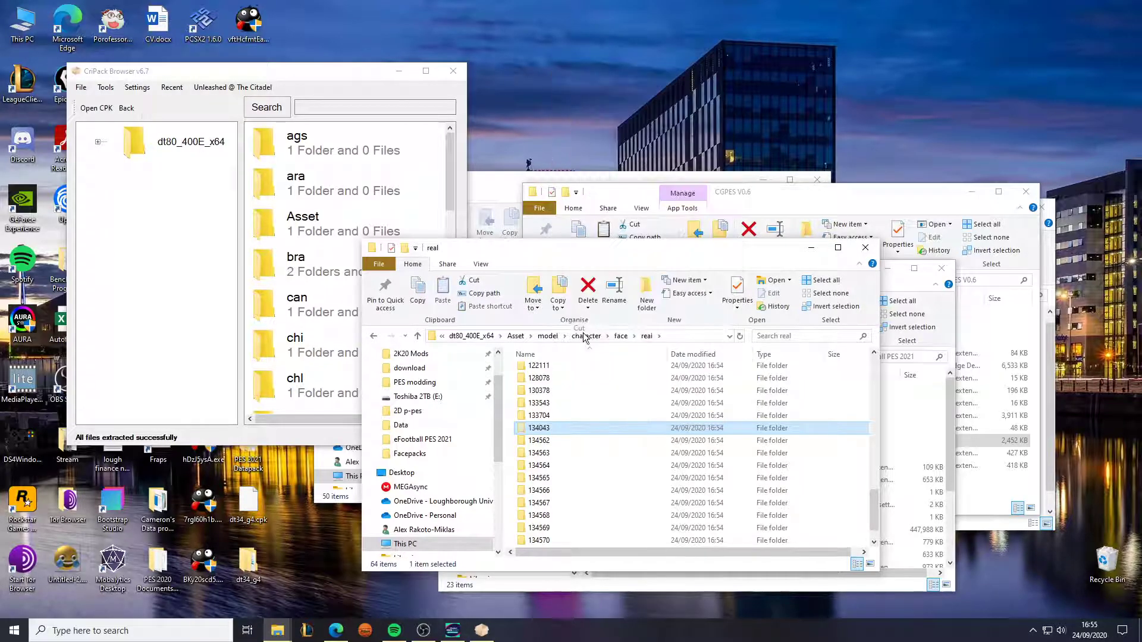
- In the eFootball PES 2021 folder, go to livecpk's Face/Asset/model/character/face/real folder
{"action": "left_click", "coordinate": [902, 281]}
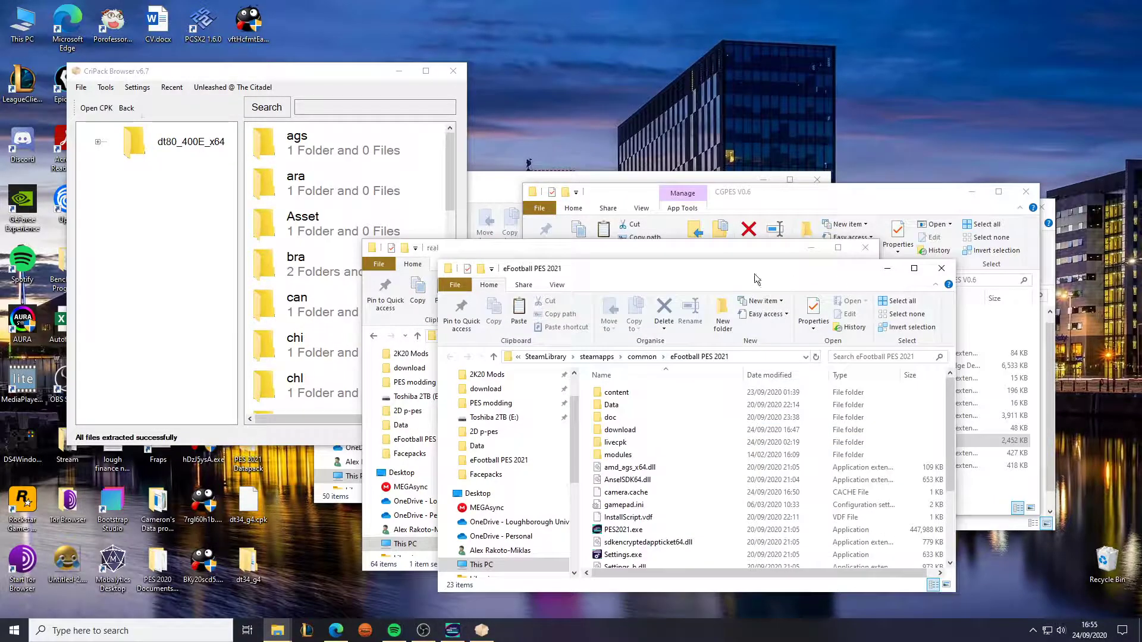
{"action": "left_click_drag", "start_coordinate": [737, 272], "coordinate": [573, 226]}
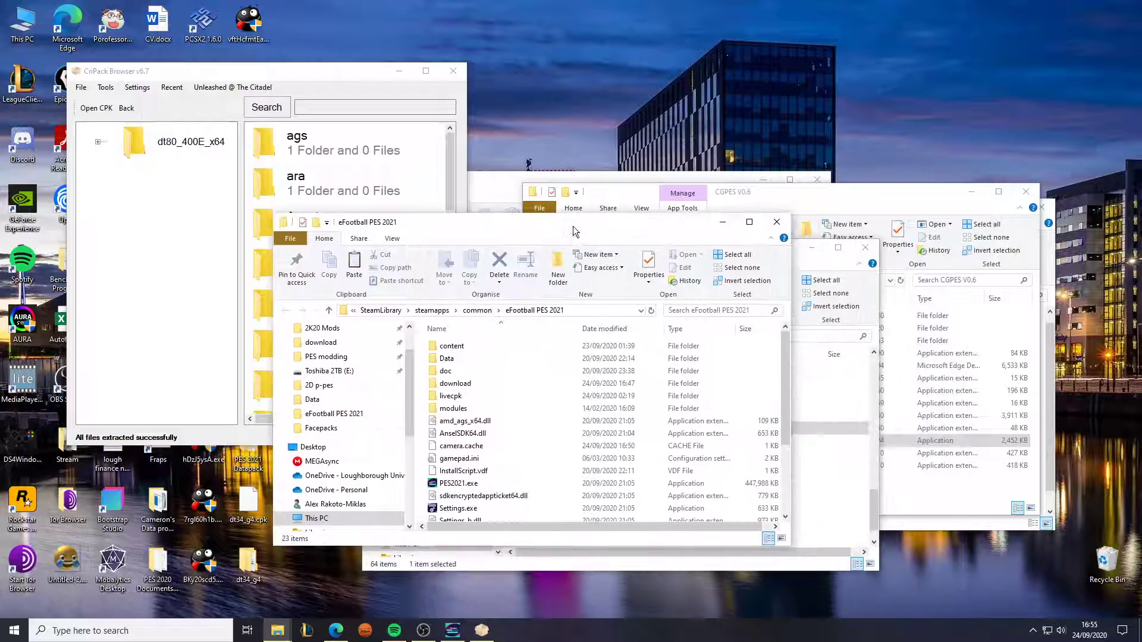
{"action": "double_click", "coordinate": [472, 395]}
{"action": "double_click", "coordinate": [471, 371]}
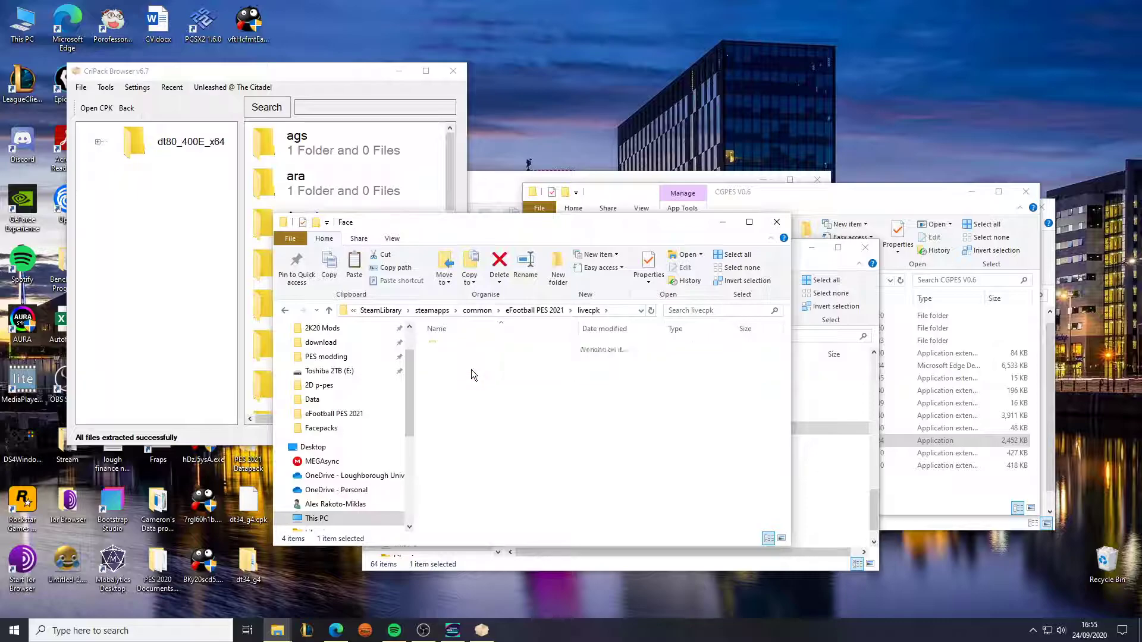
{"action": "double_click", "coordinate": [469, 346]}
{"action": "double_click", "coordinate": [469, 346]}
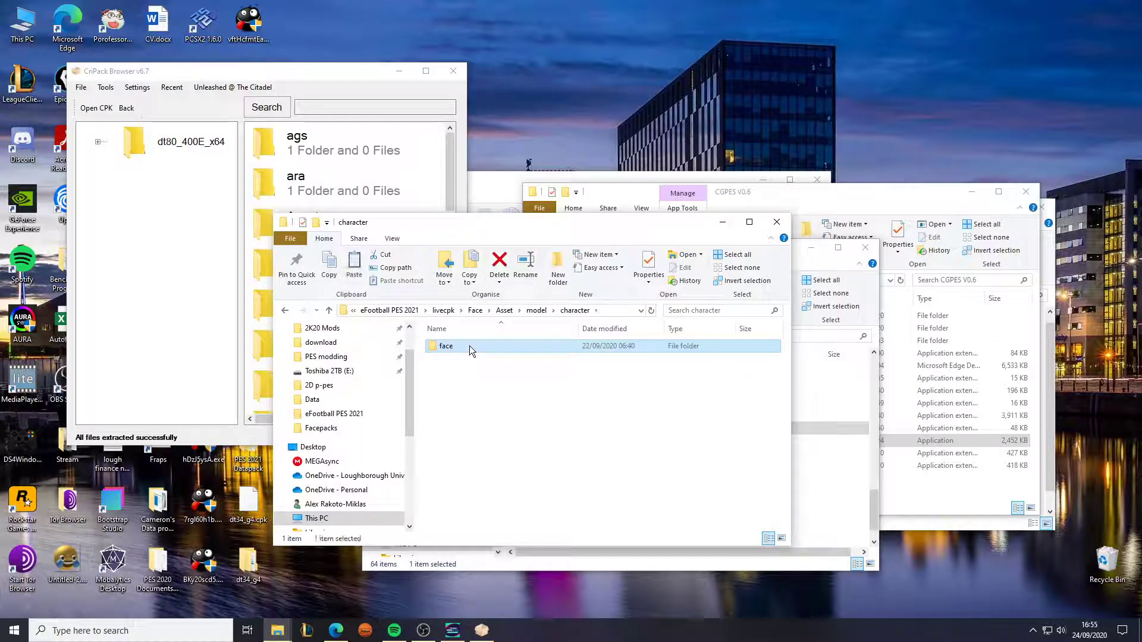
{"action": "double_click", "coordinate": [469, 345]}
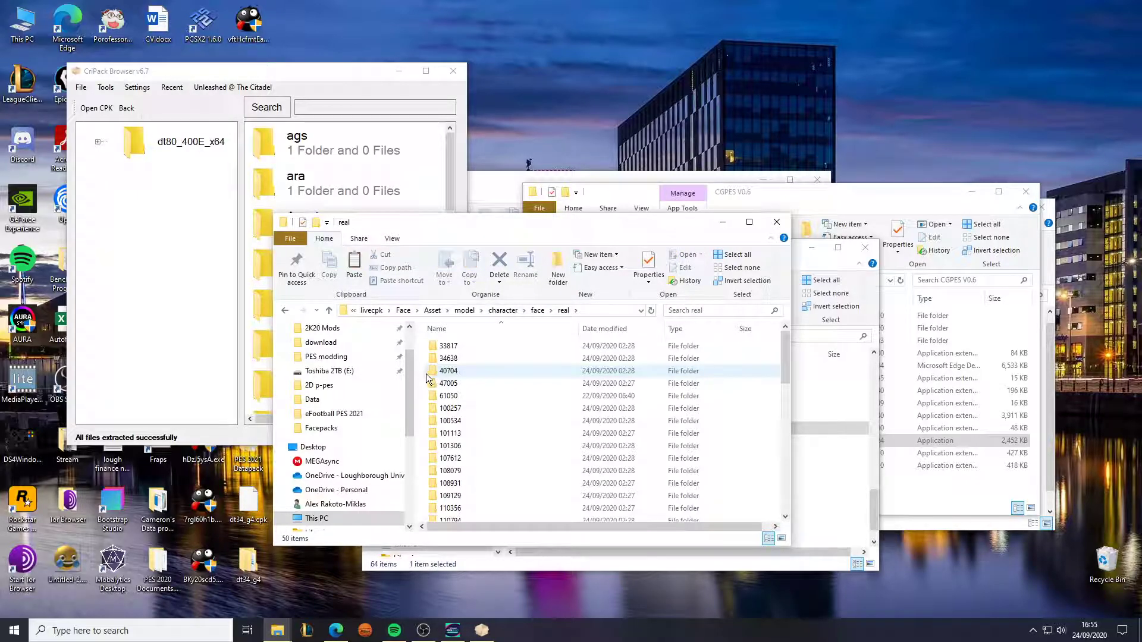
- Paste face folder 134043 into the real folder, then close that window
{"action": "right_click", "coordinate": [424, 376]}
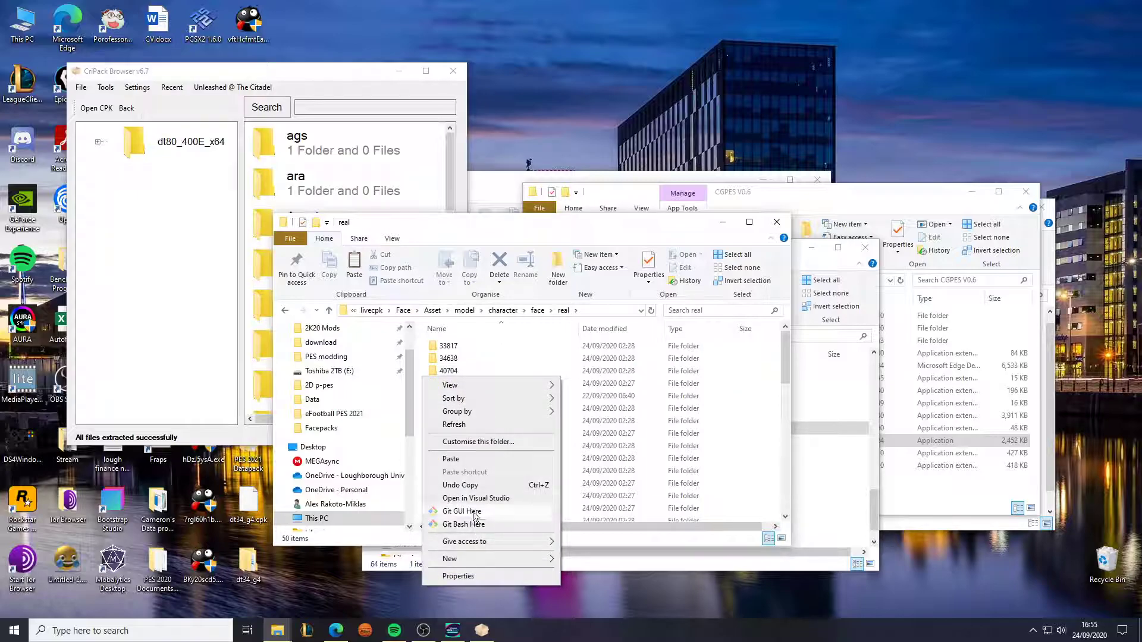
{"action": "left_click", "coordinate": [451, 460]}
{"action": "key", "text": "ctrl+v"}
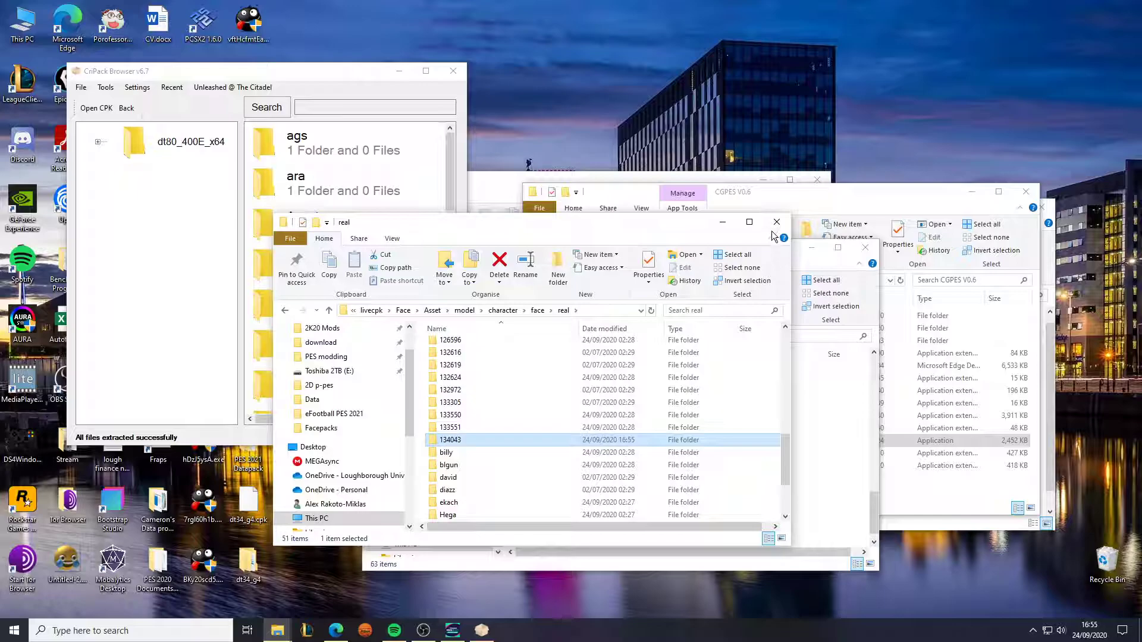
{"action": "left_click", "coordinate": [776, 222]}
- Close CriPack Browser and the extracted window, then delete dt80_400E_x64 from PES modding
{"action": "left_click", "coordinate": [453, 71]}
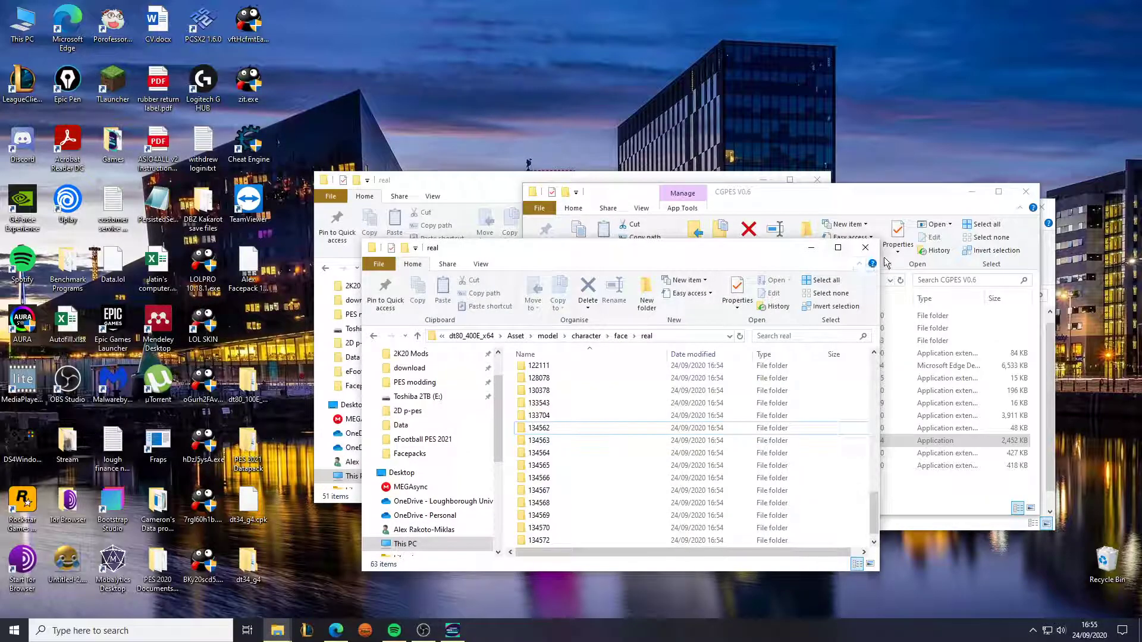
{"action": "left_click", "coordinate": [864, 246]}
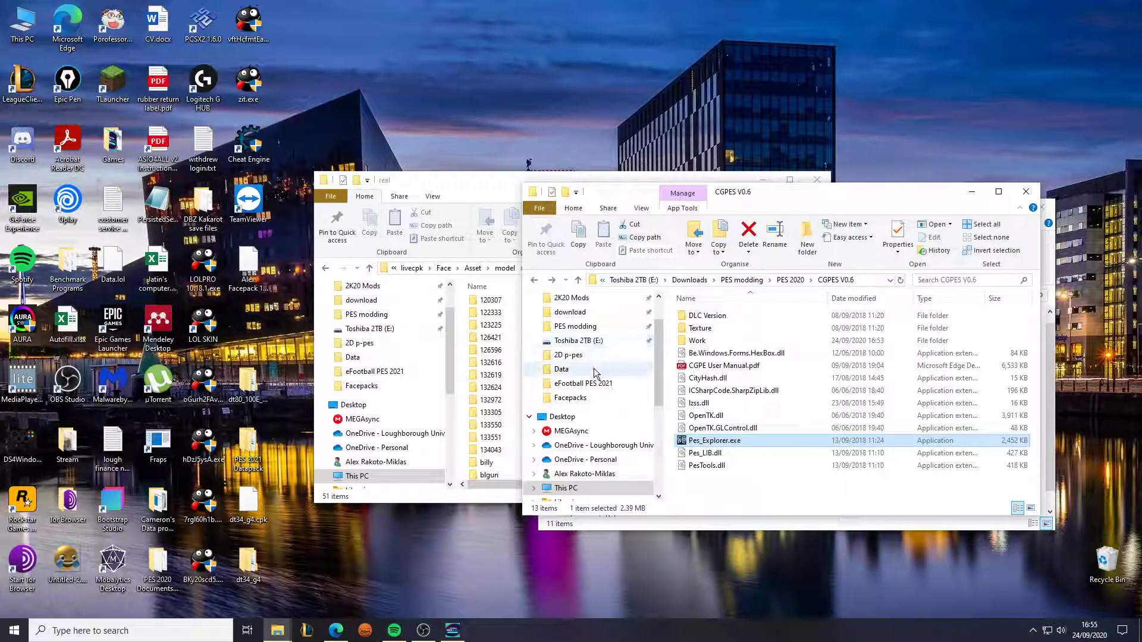
{"action": "left_click", "coordinate": [575, 327]}
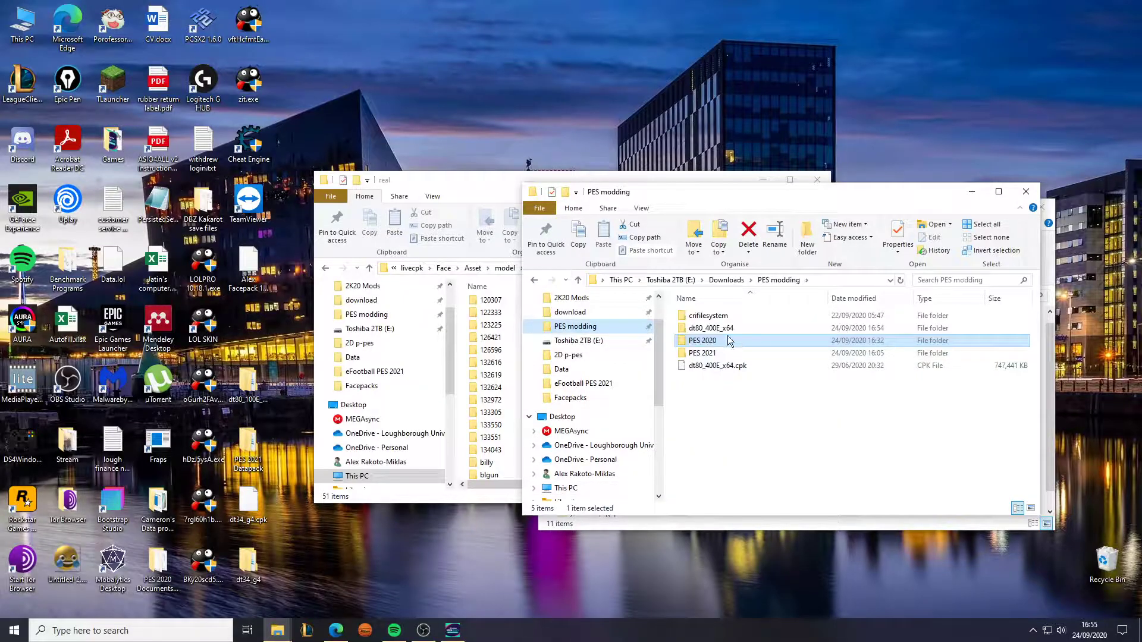
{"action": "left_click", "coordinate": [727, 330]}
{"action": "key", "text": "Delete"}
- Drag dt80_400E_x64.cpk from PES modding into the Recycle Bin
{"action": "left_click", "coordinate": [745, 365]}
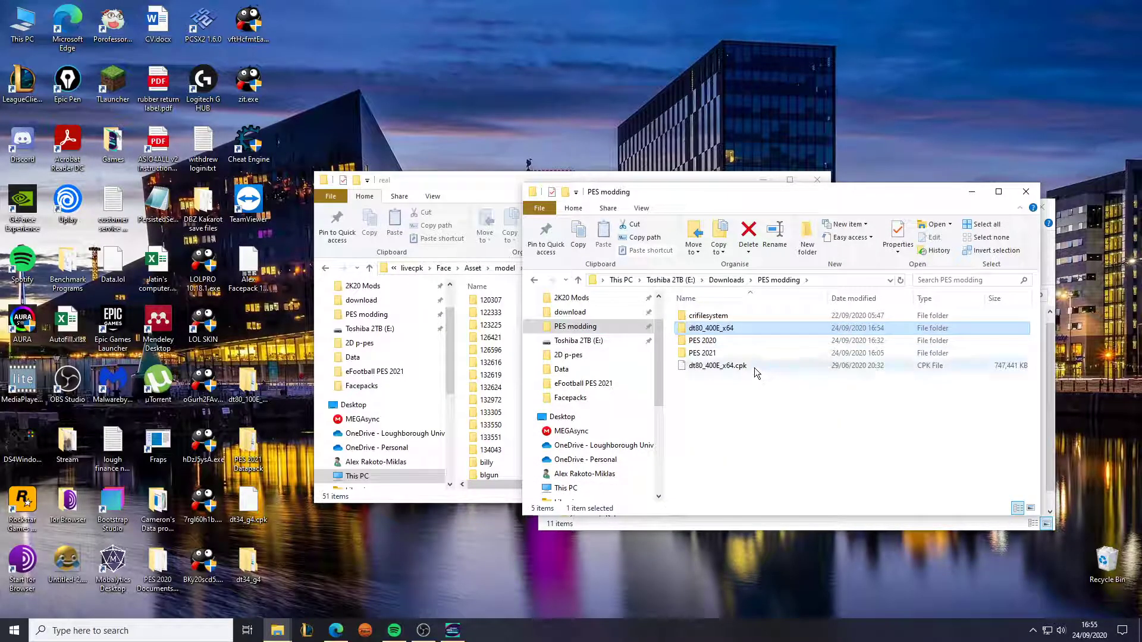
{"action": "left_click", "coordinate": [743, 367]}
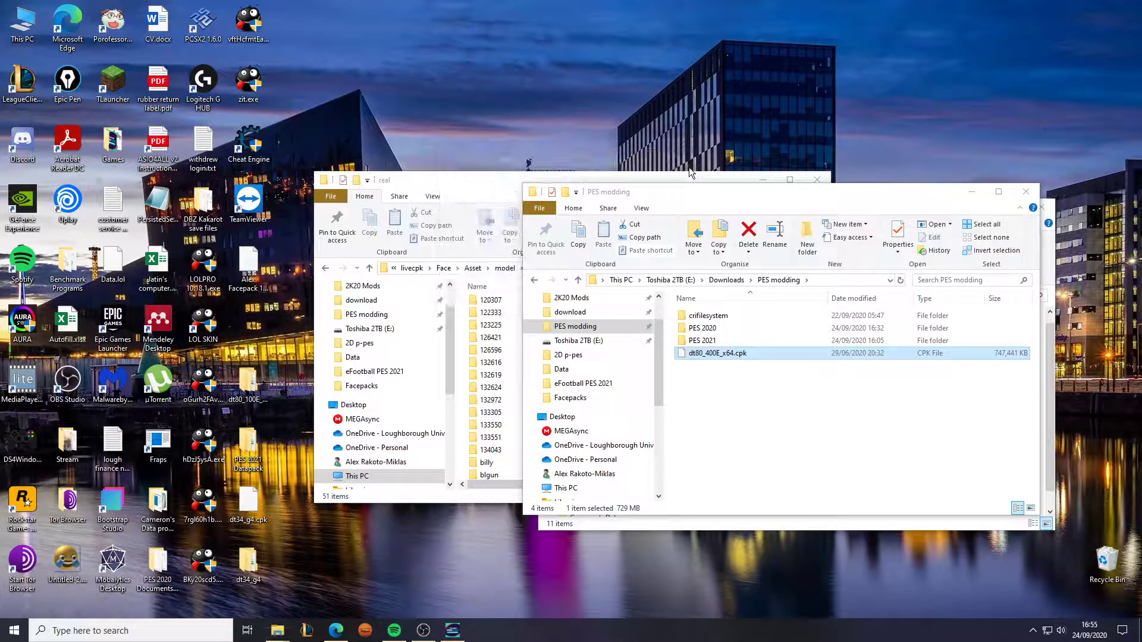
{"action": "left_click", "coordinate": [747, 371]}
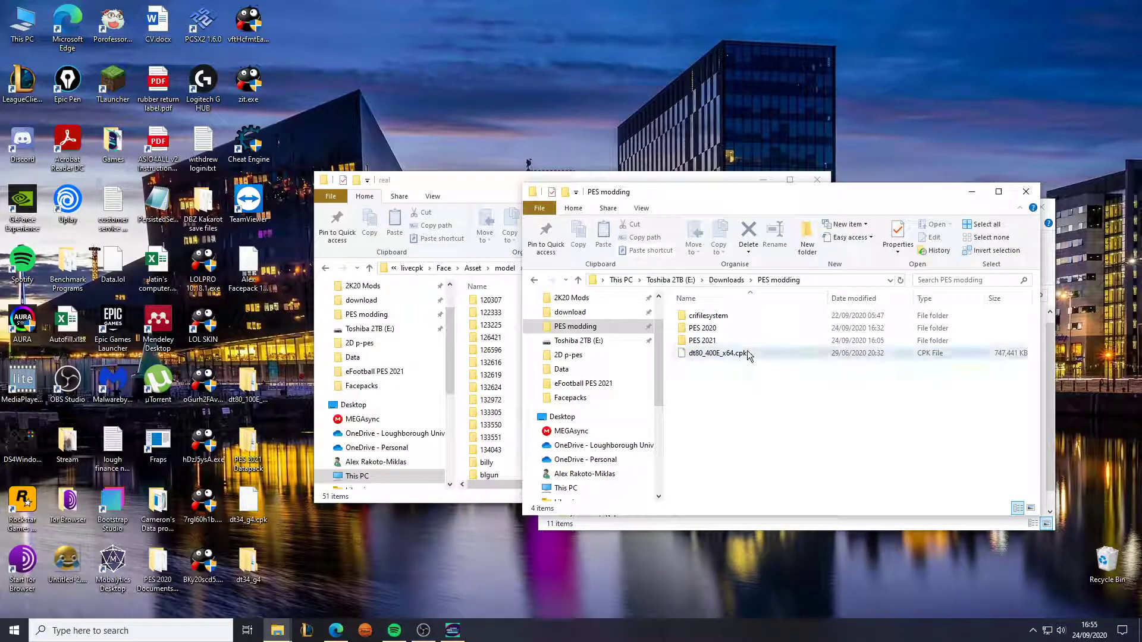
{"action": "left_click_drag", "start_coordinate": [749, 356], "coordinate": [1106, 562]}
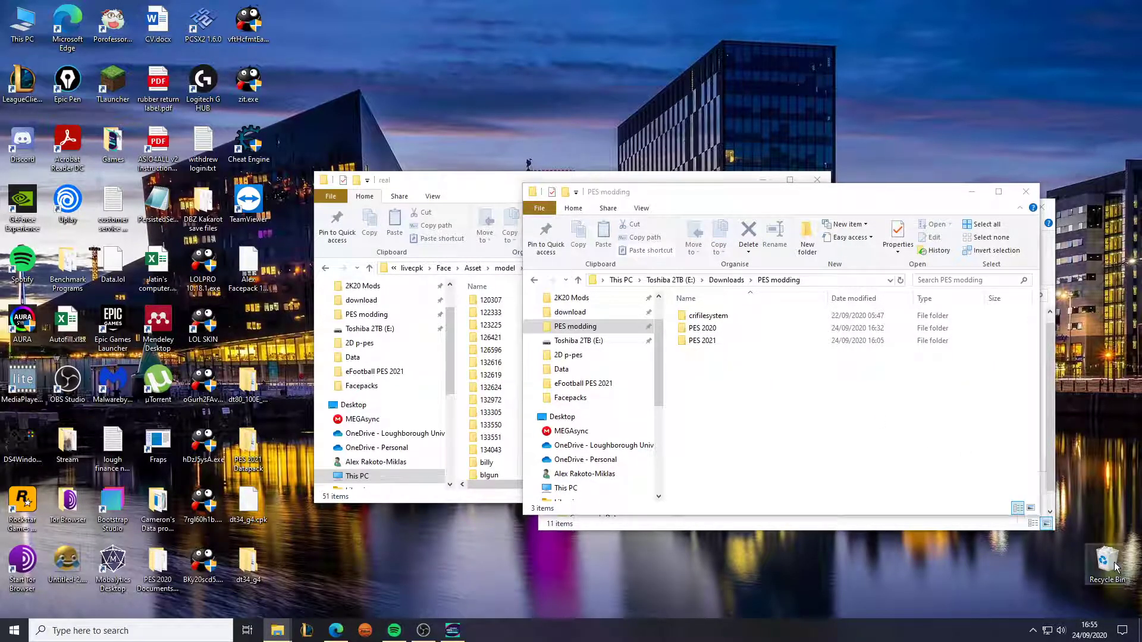
- Empty the Recycle Bin and confirm the permanent deletion
{"action": "right_click", "coordinate": [1106, 562]}
{"action": "left_click", "coordinate": [1062, 502]}
{"action": "left_click", "coordinate": [618, 327]}
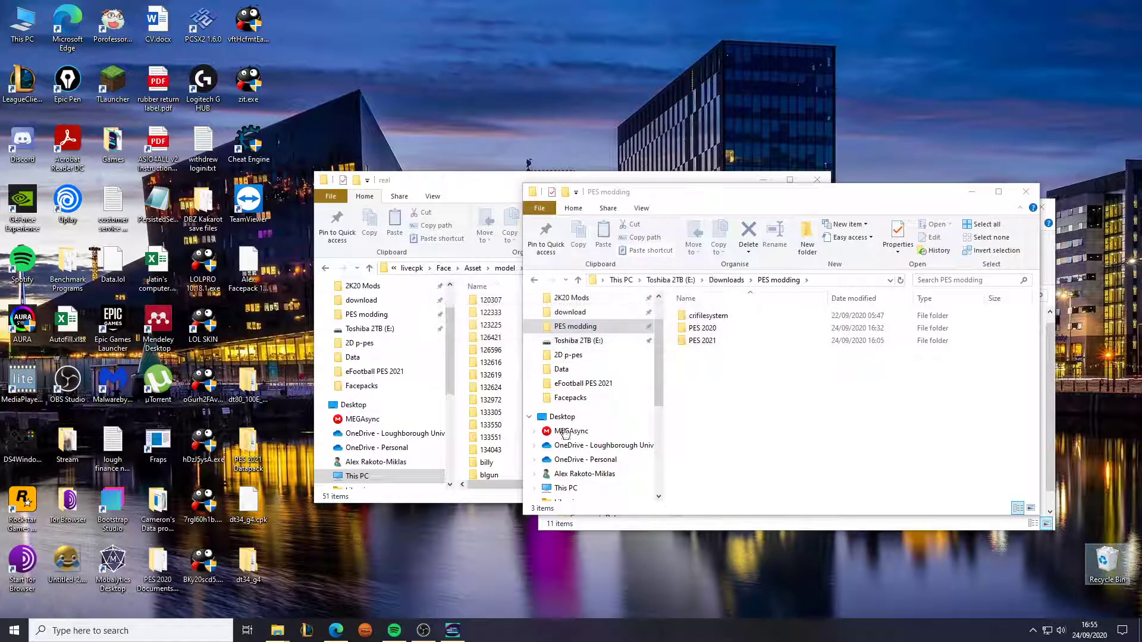
- Reselect R. KOCH, skip the Live Update notice, and open his Edit Player Appearance screen
{"action": "left_click", "coordinate": [451, 631]}
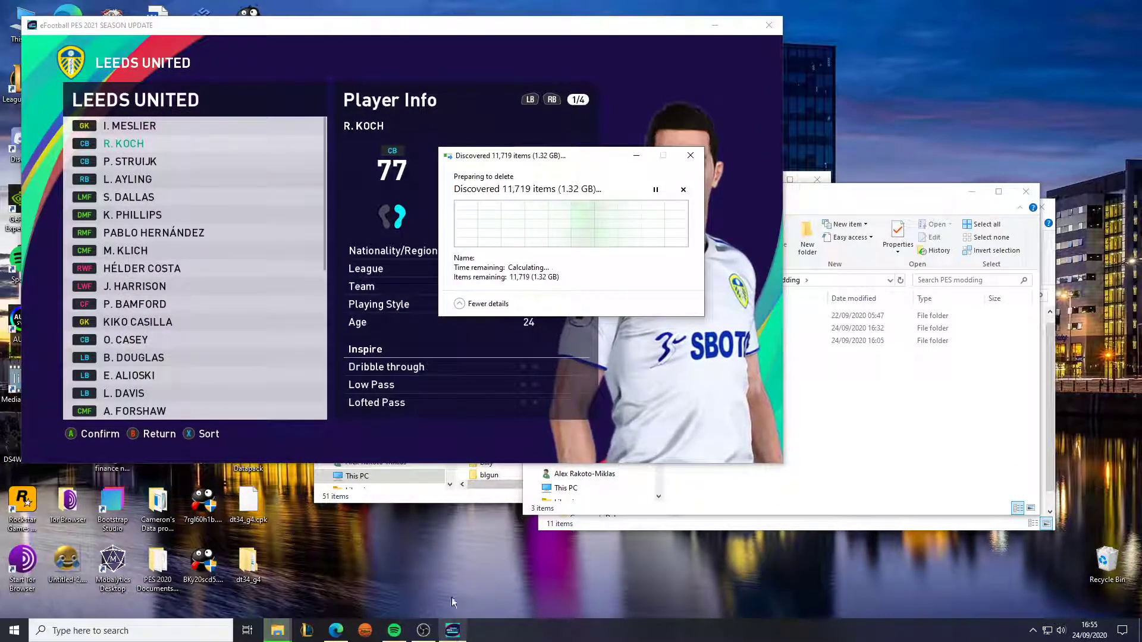
{"action": "key", "text": "Down"}
{"action": "key", "text": "Up"}
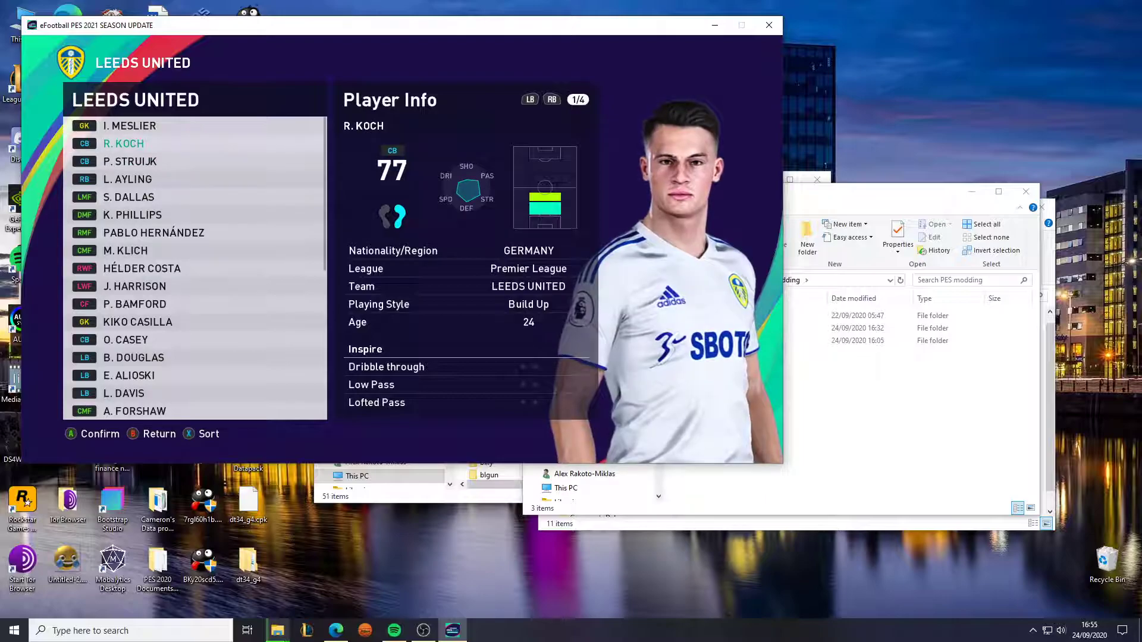
{"action": "key", "text": "Return"}
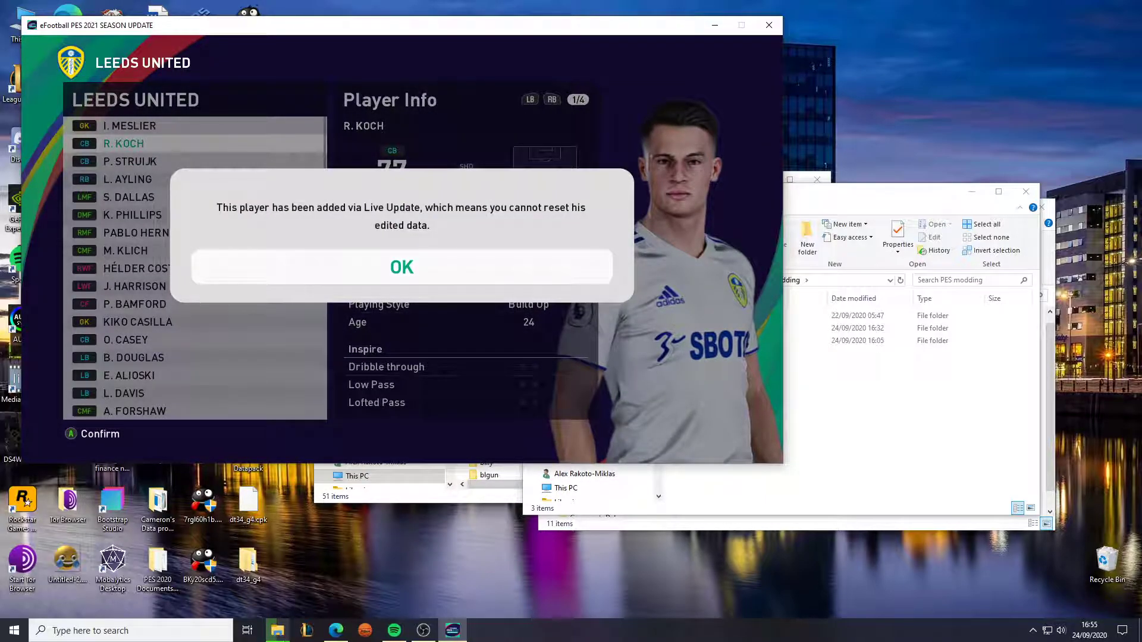
{"action": "key", "text": "Return"}
{"action": "key", "text": "Return"}
{"action": "key", "text": "Down"}
{"action": "key", "text": "Down"}
{"action": "key", "text": "Down"}
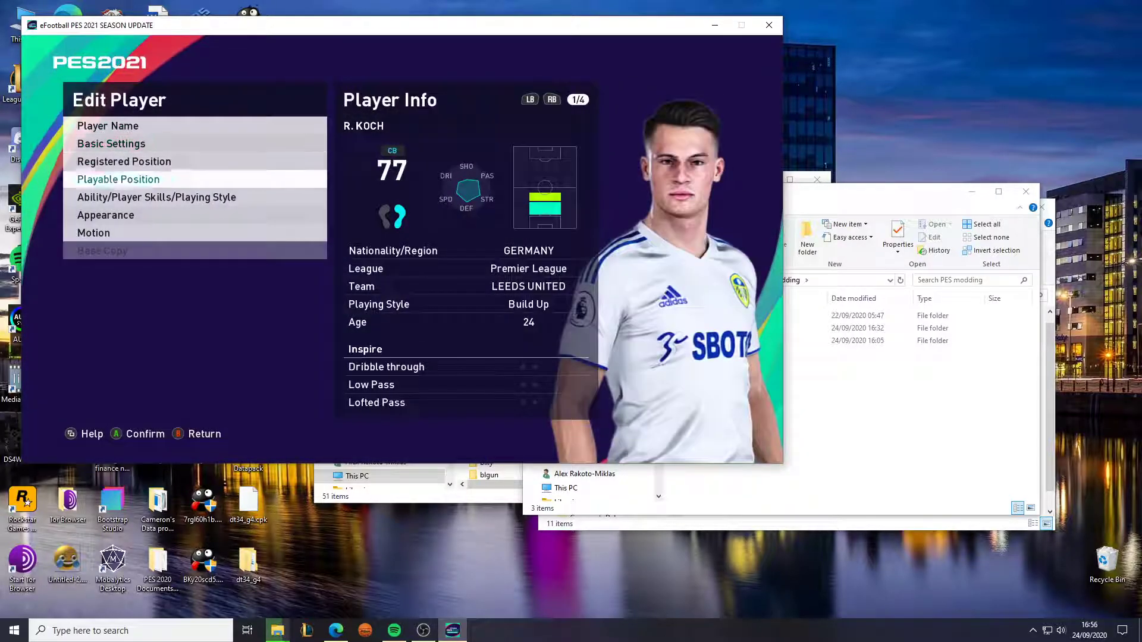
{"action": "key", "text": "Down"}
{"action": "key", "text": "Down"}
{"action": "key", "text": "Return"}
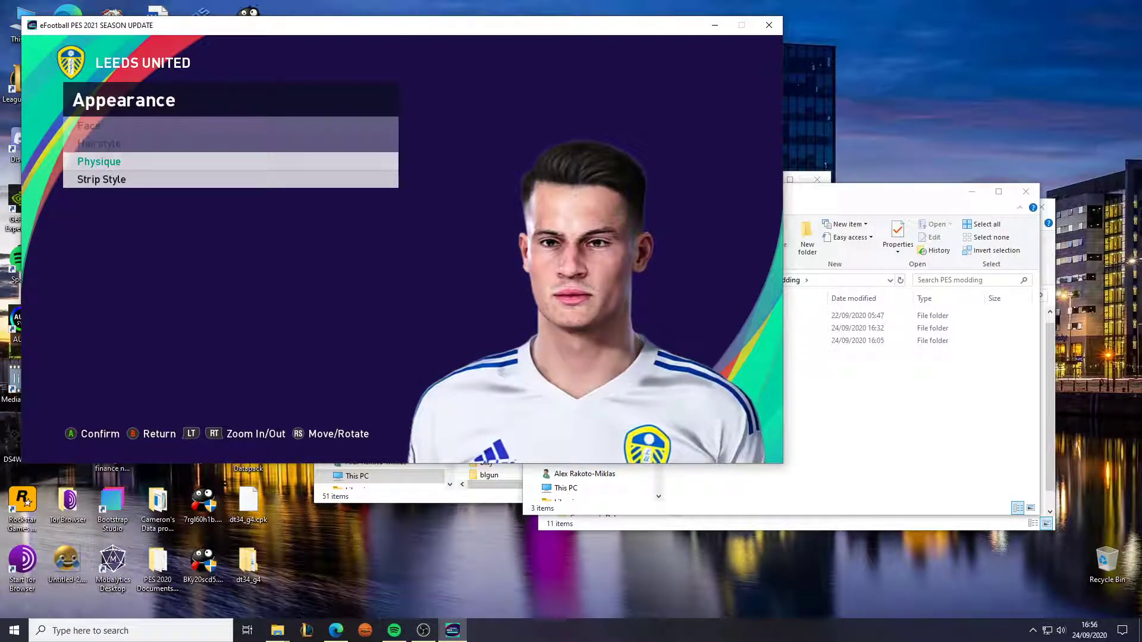
{"action": "left_click", "coordinate": [450, 629]}
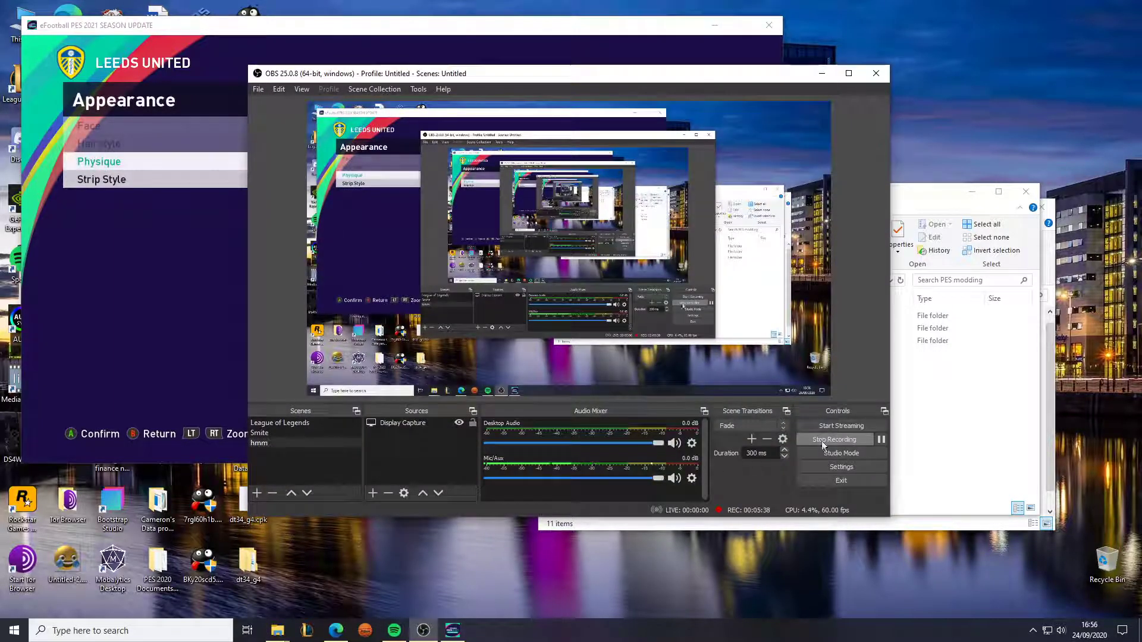